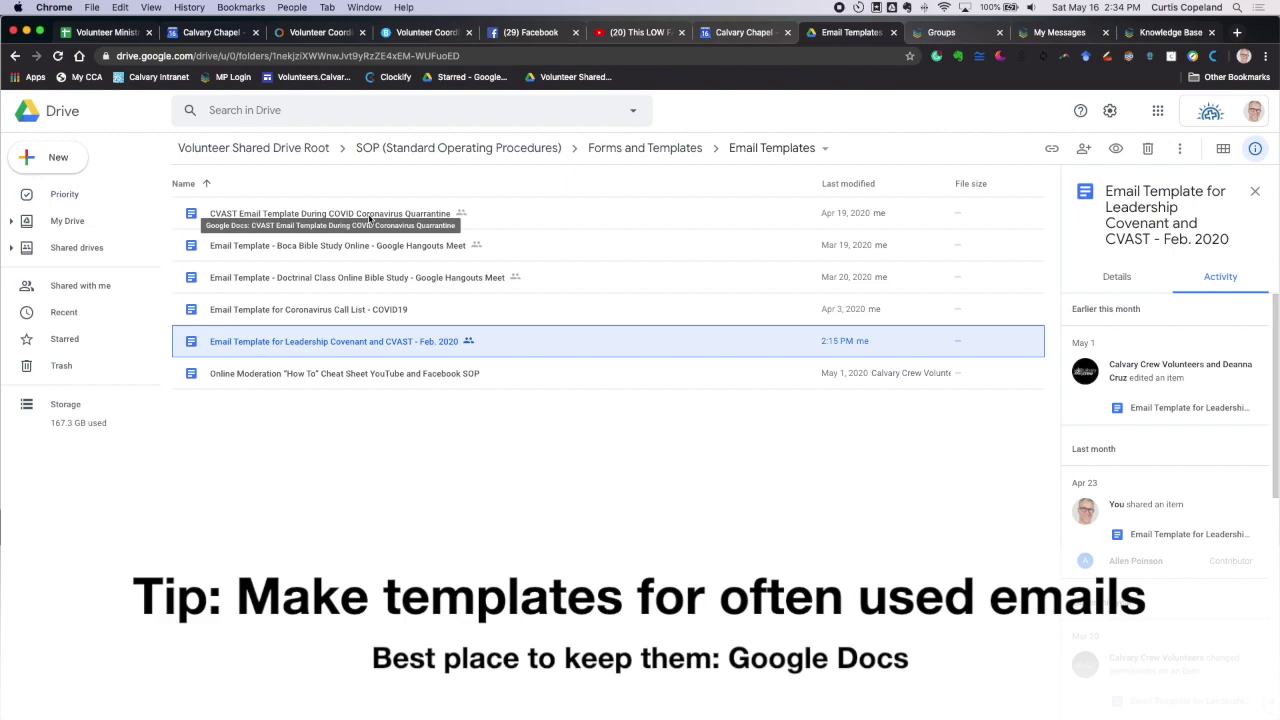
Open the COVID quarantine CVAST email template and the Feb. 2020 Leadership Covenant and CVAST email template in Google Docs.
double_click(369, 219)
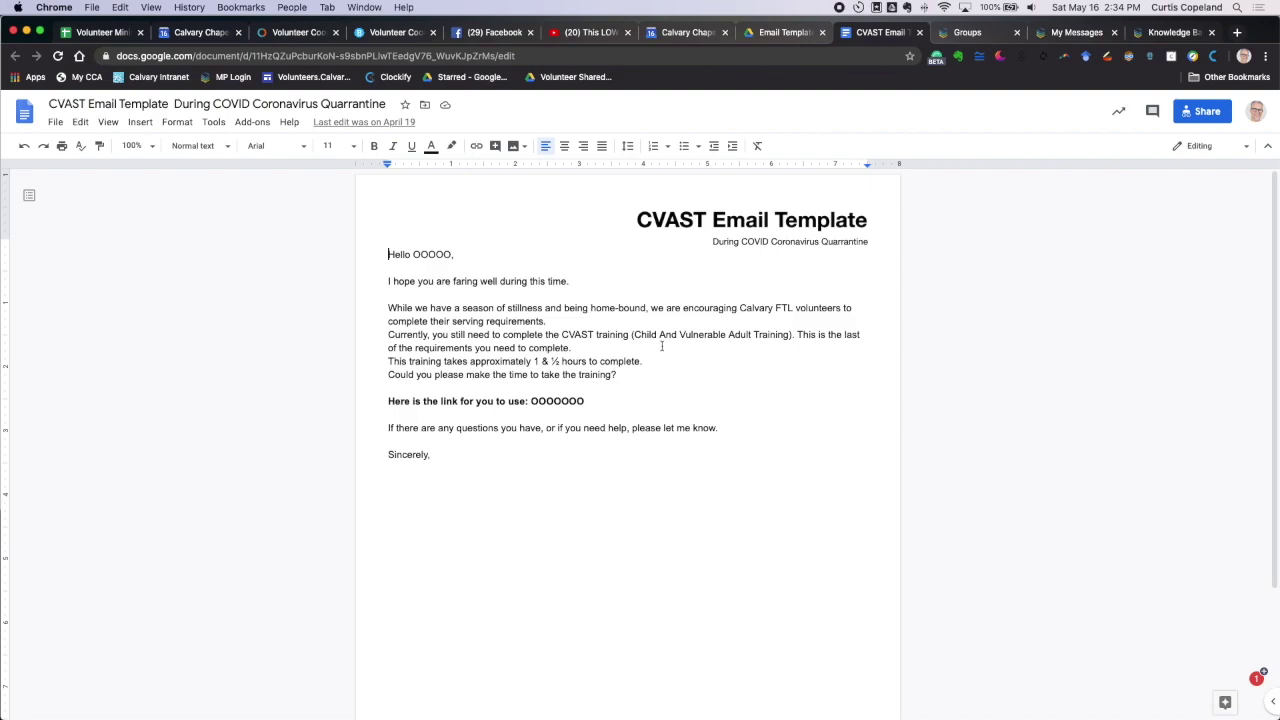
left_click(778, 34)
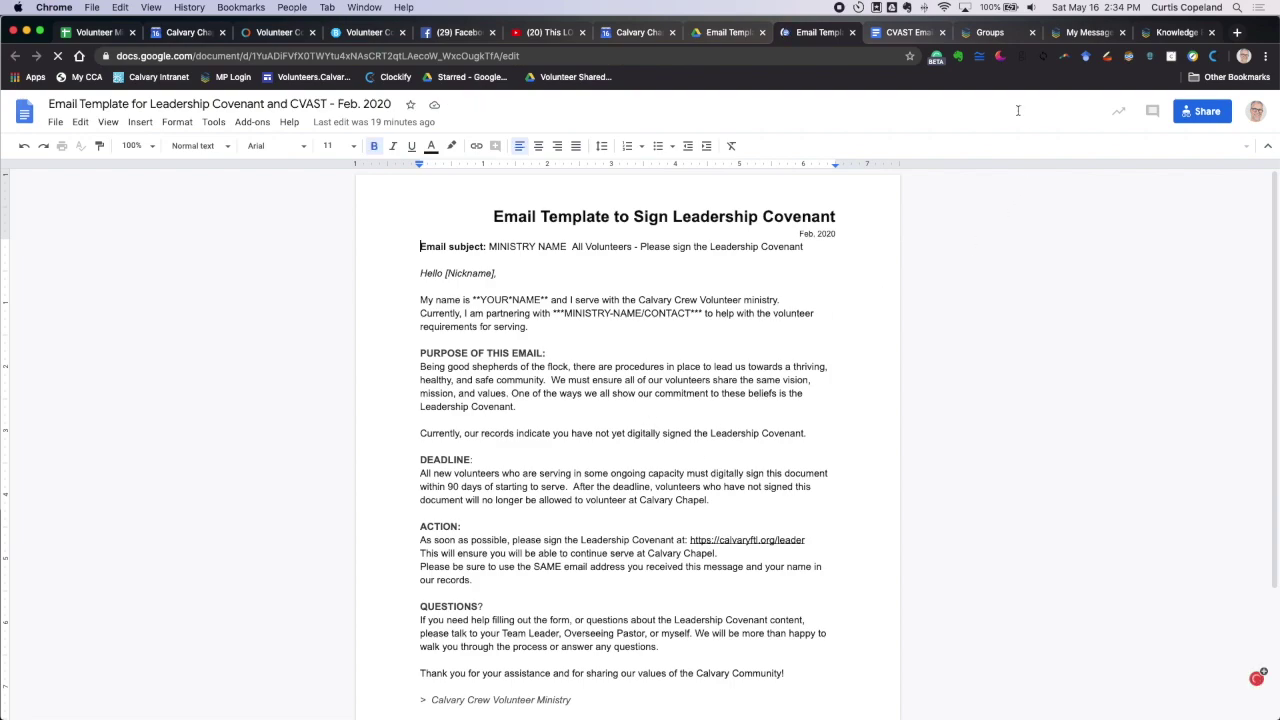
Switch to the Groups list in Ministry Platform, filter the congregation by "Boca" and look through the groups.
left_click(990, 33)
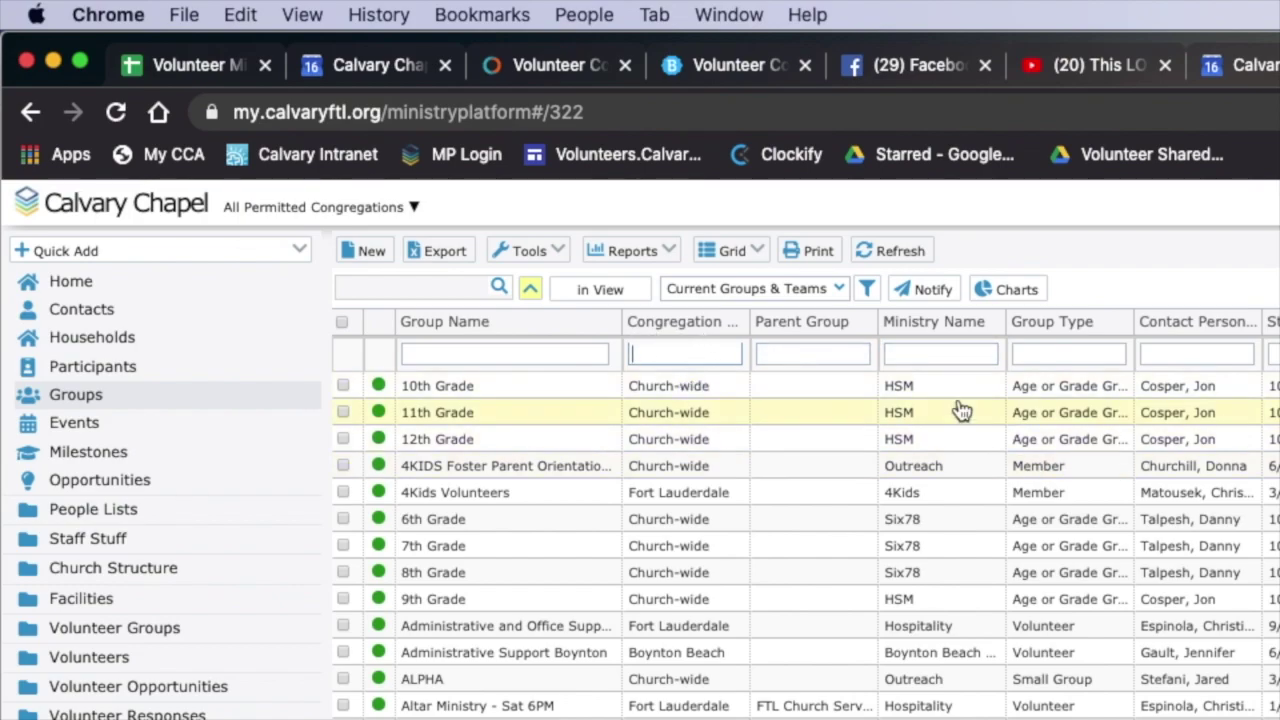
type("Boca")
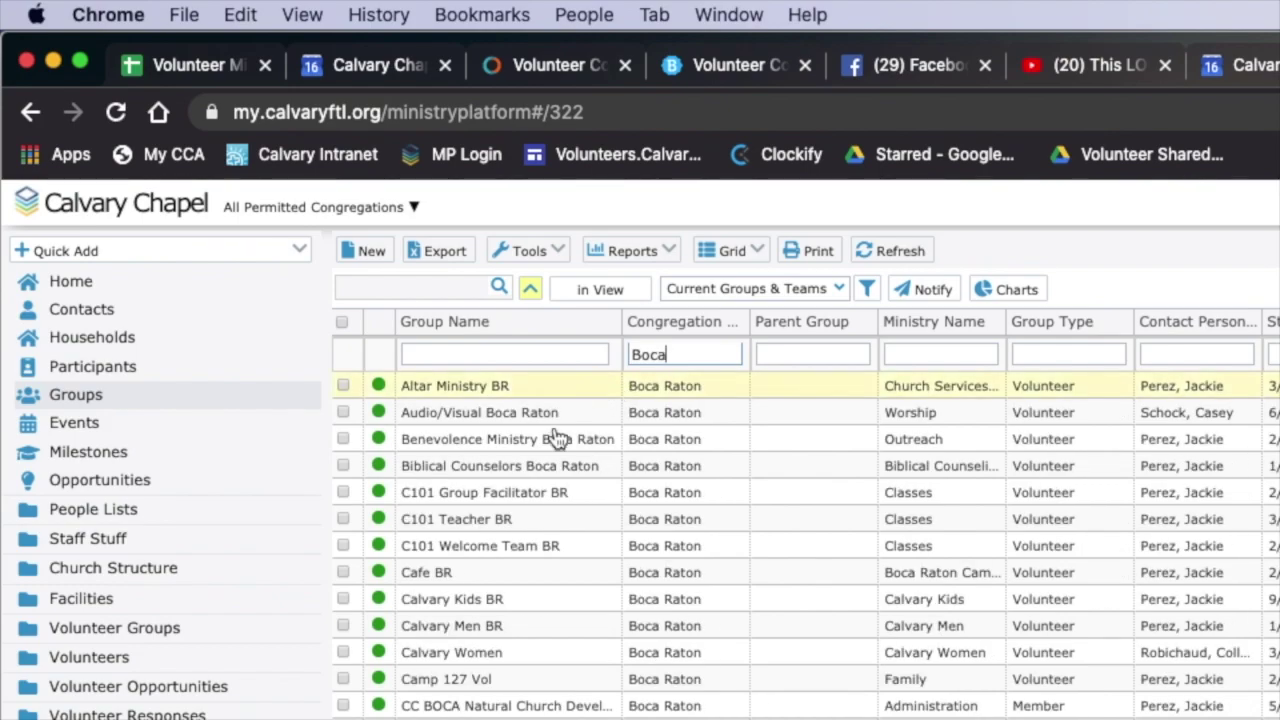
scroll(545, 632, "down", 2)
scroll(806, 545, "down", 2)
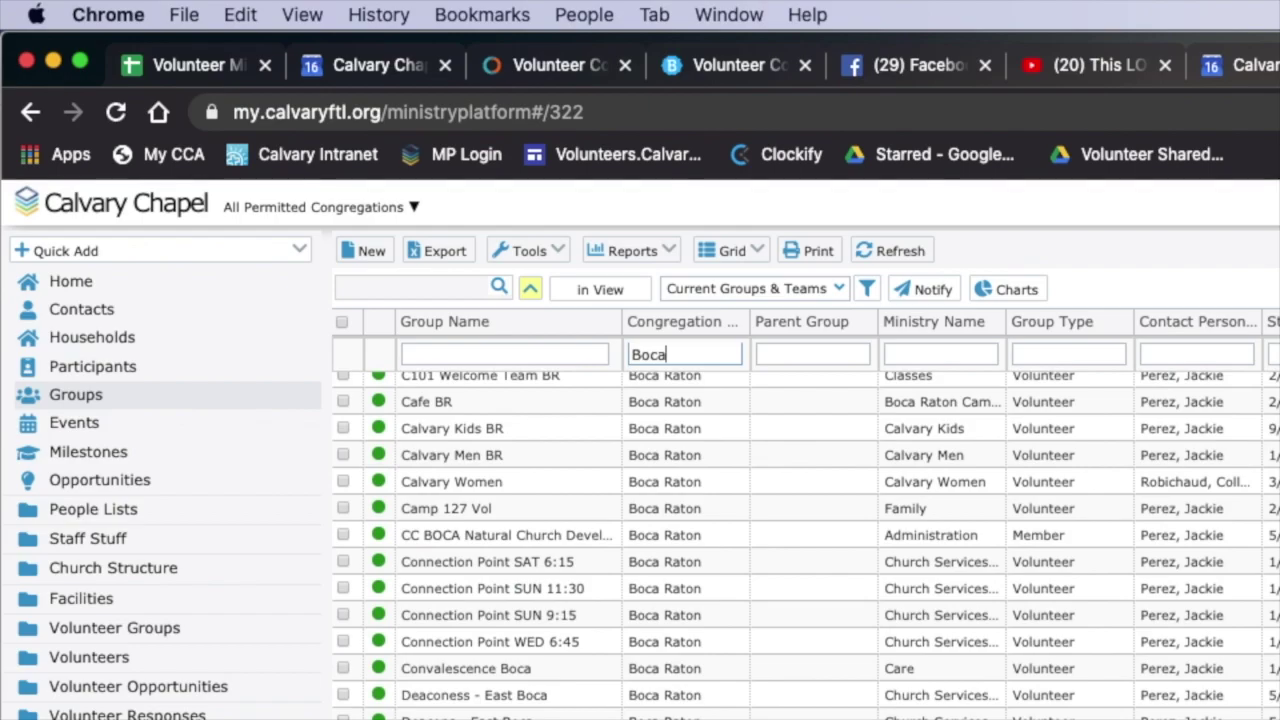
scroll(806, 545, "up", 3)
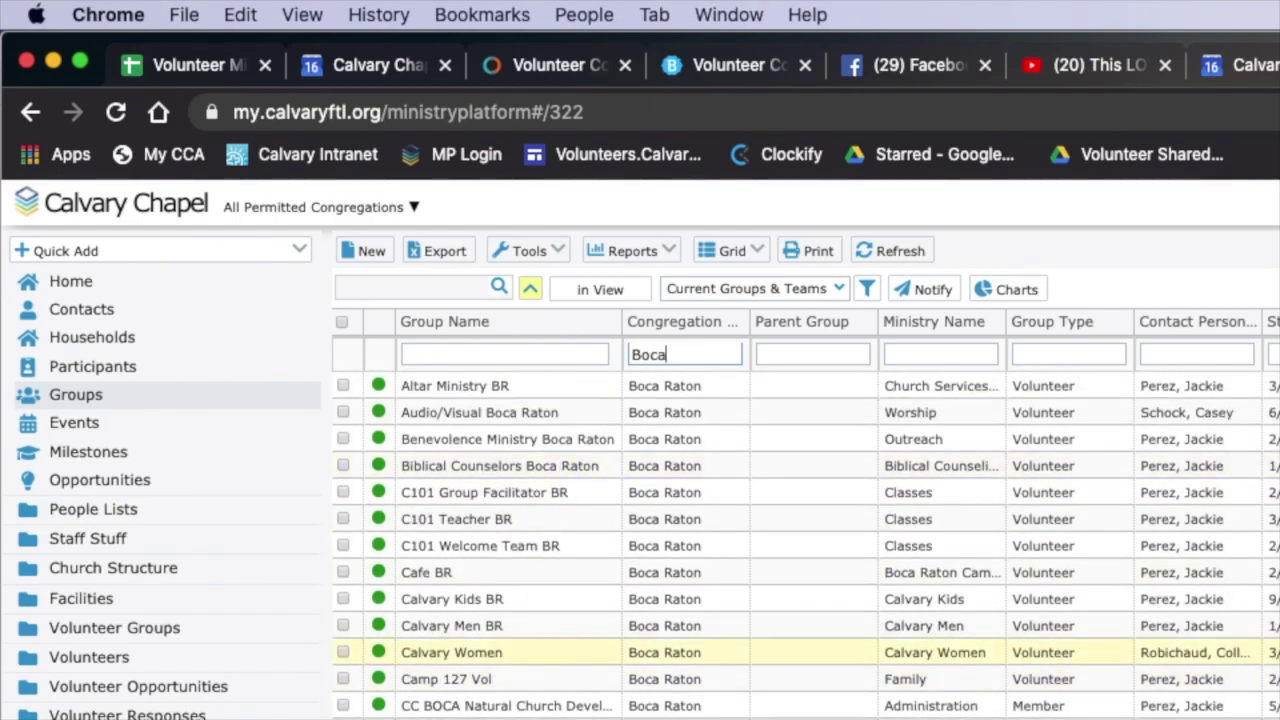
scroll(560, 650, "down", 3)
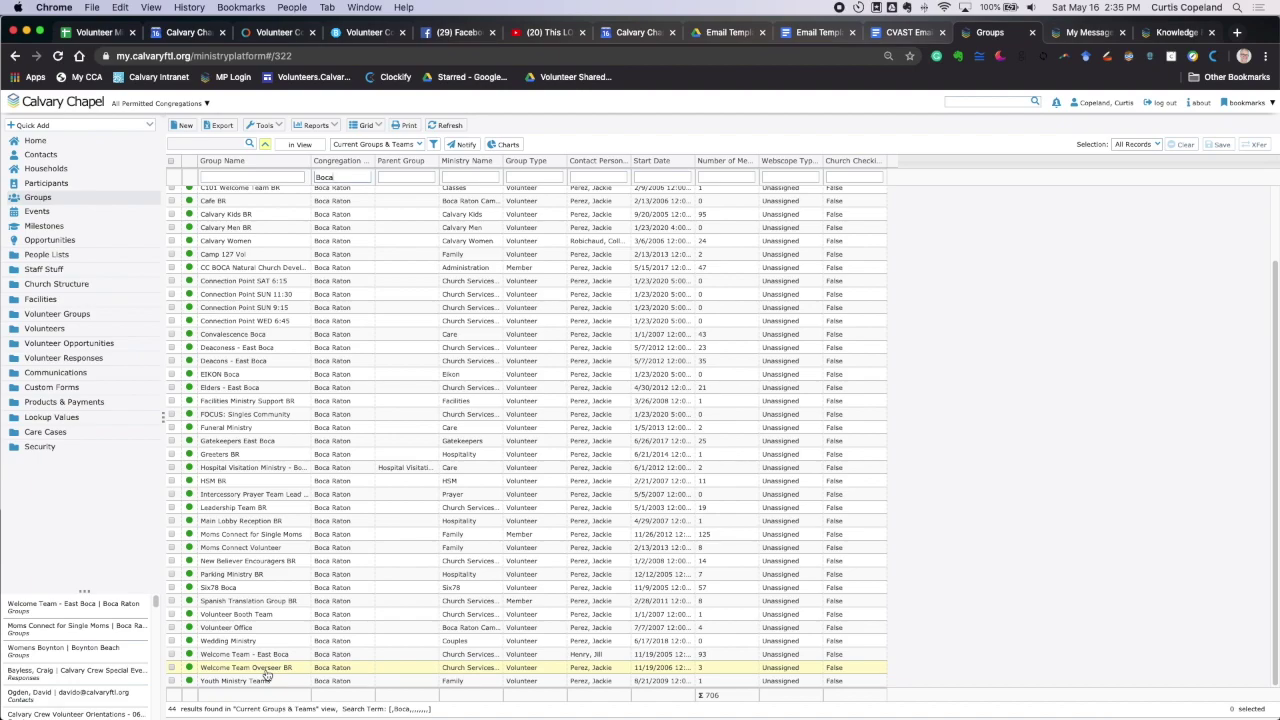
Open the Welcome Team - East Boca group, enlarge its participants list and select all participants.
left_click(262, 655)
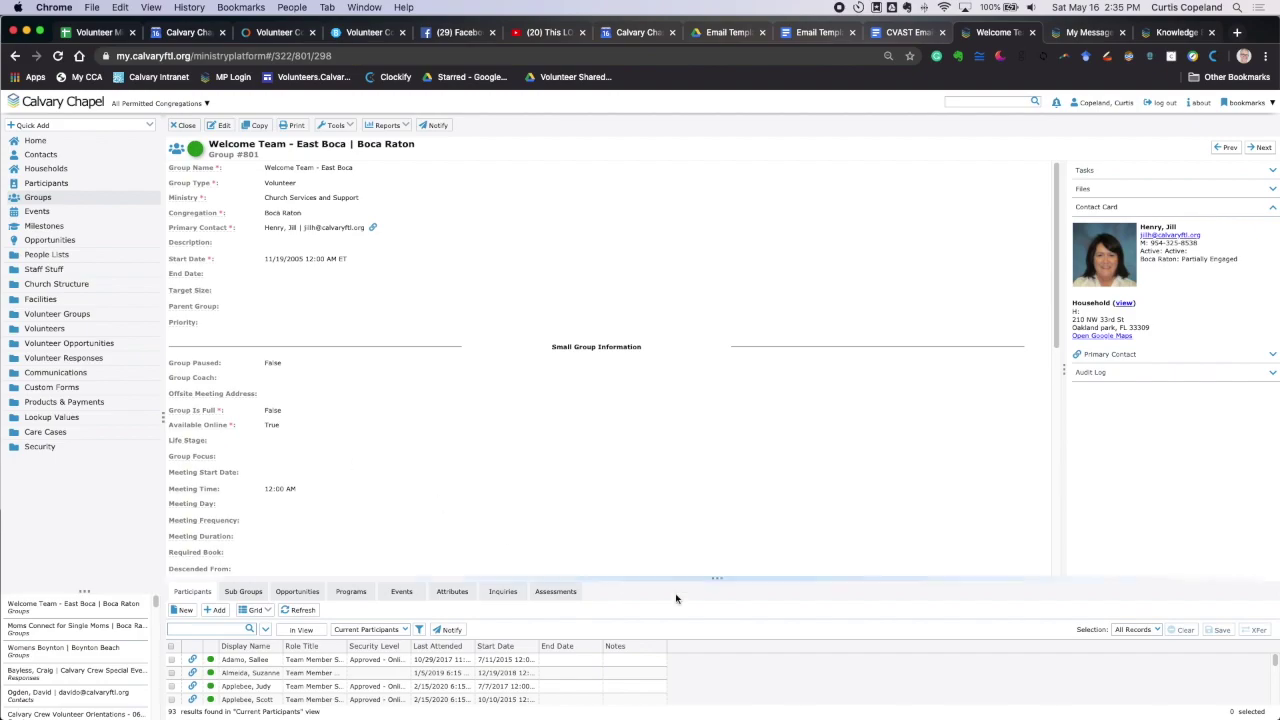
left_click_drag(714, 579, 686, 271)
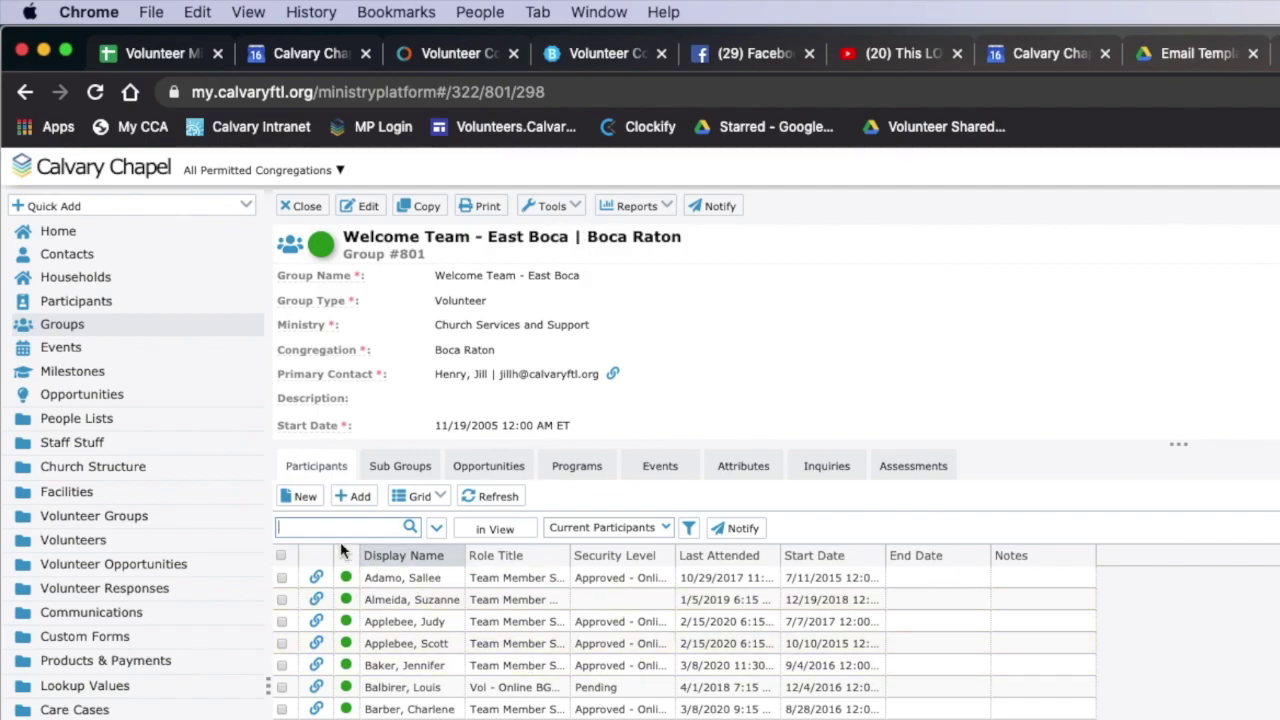
left_click(283, 557)
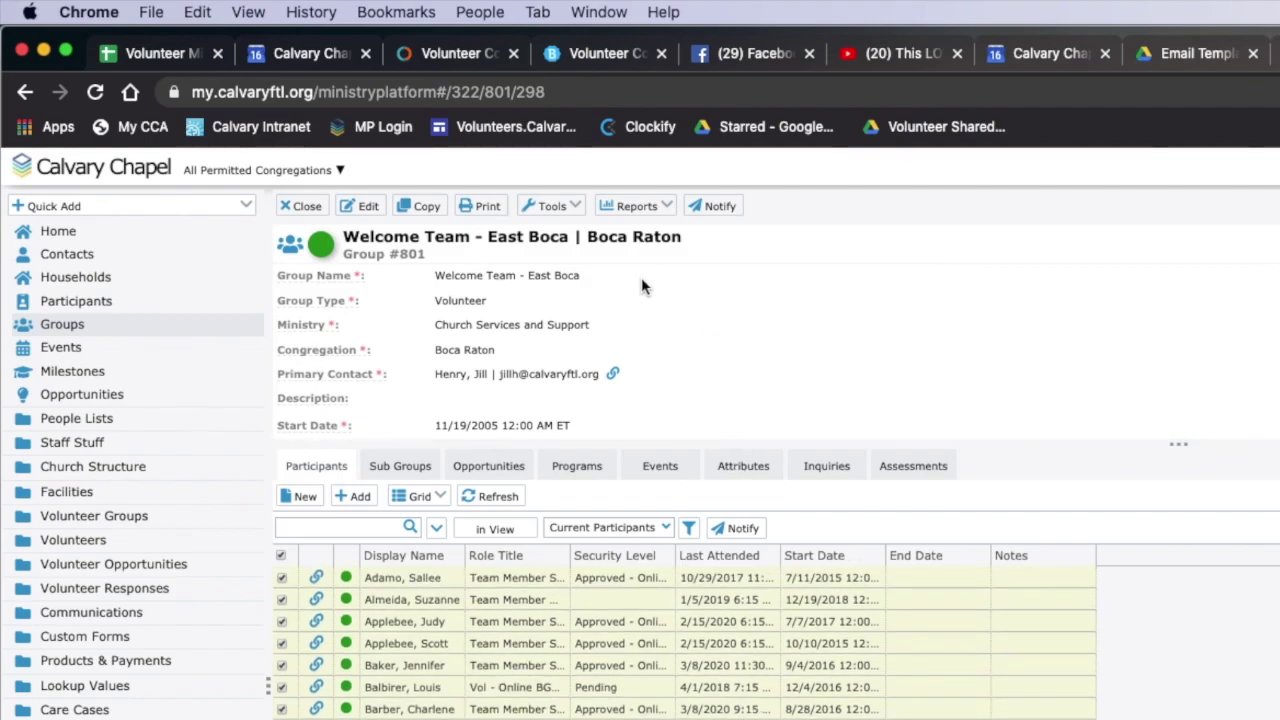
left_click(547, 207)
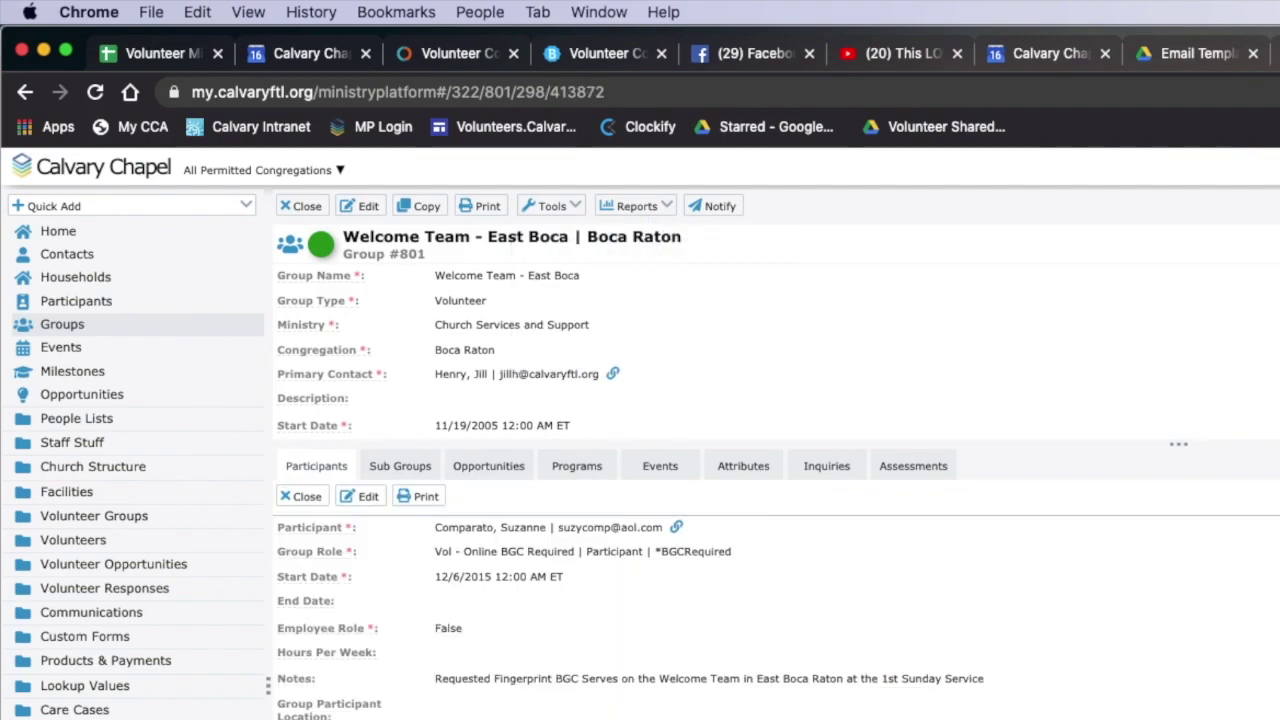
left_click(311, 503)
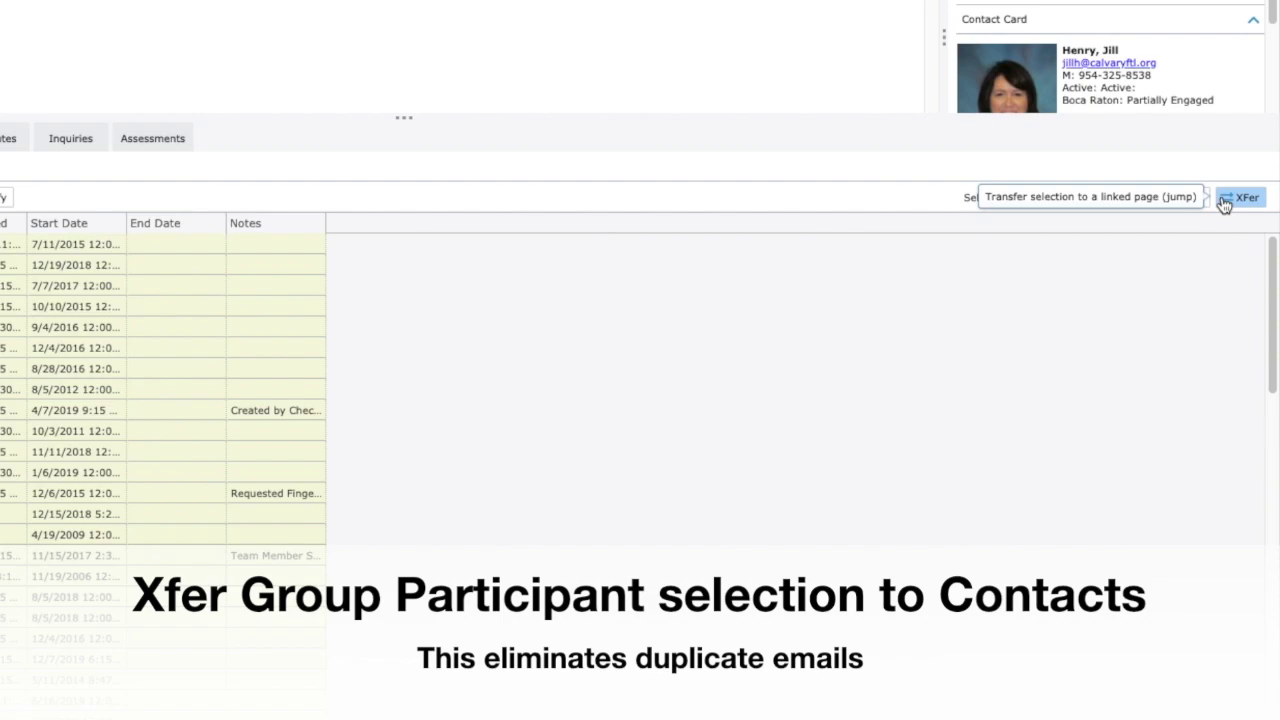
Transfer the participant selection to the linked Contacts page under Participants, keeping the selection name "From Participants".
left_click(1226, 200)
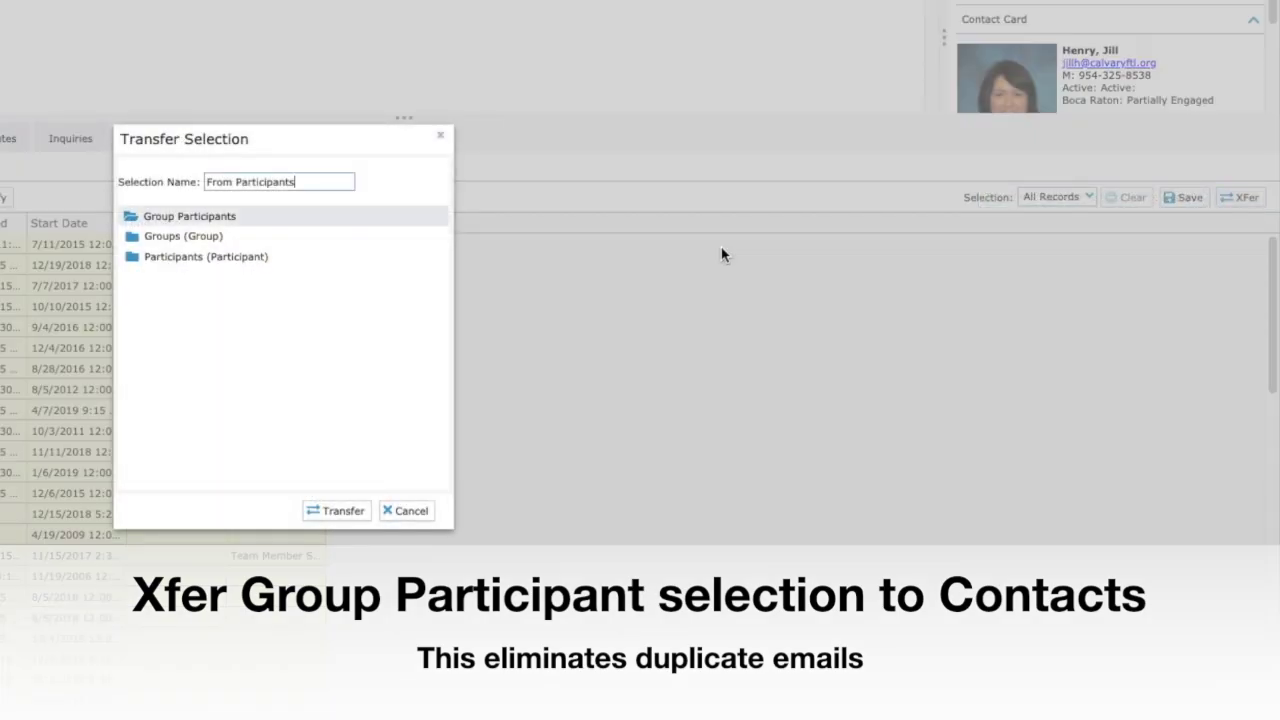
left_click(175, 262)
left_click(172, 280)
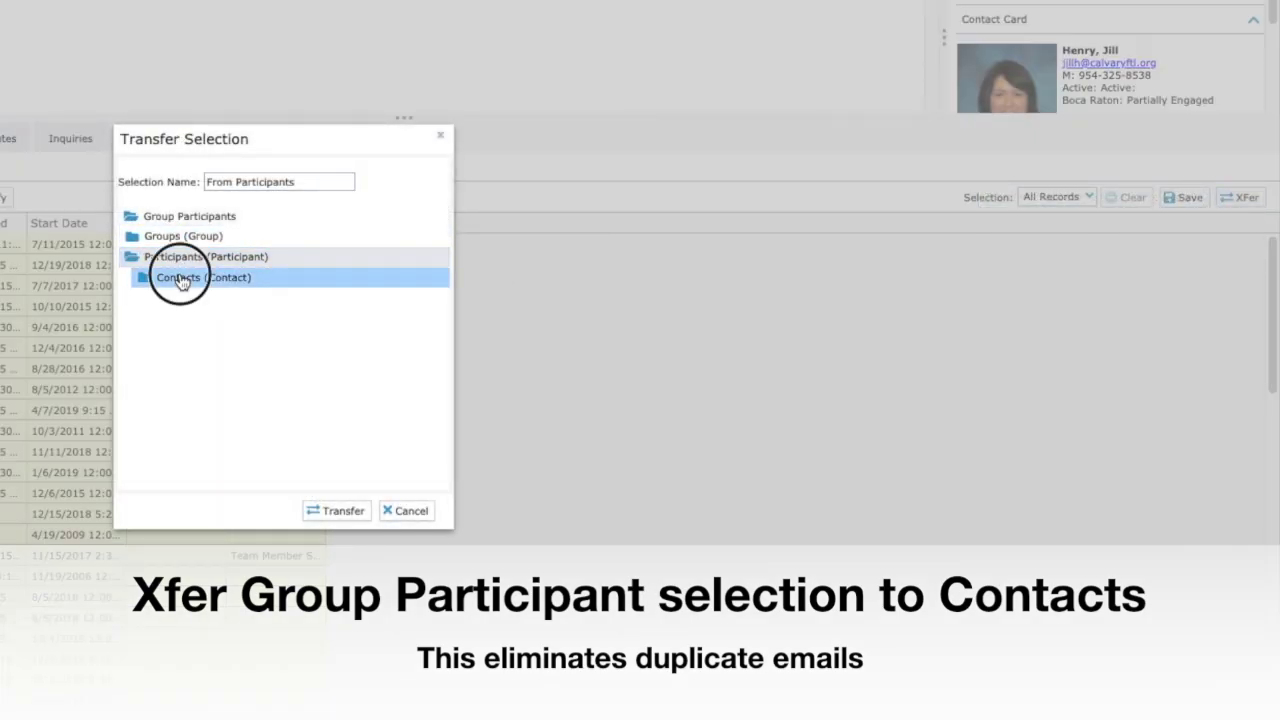
left_click(340, 511)
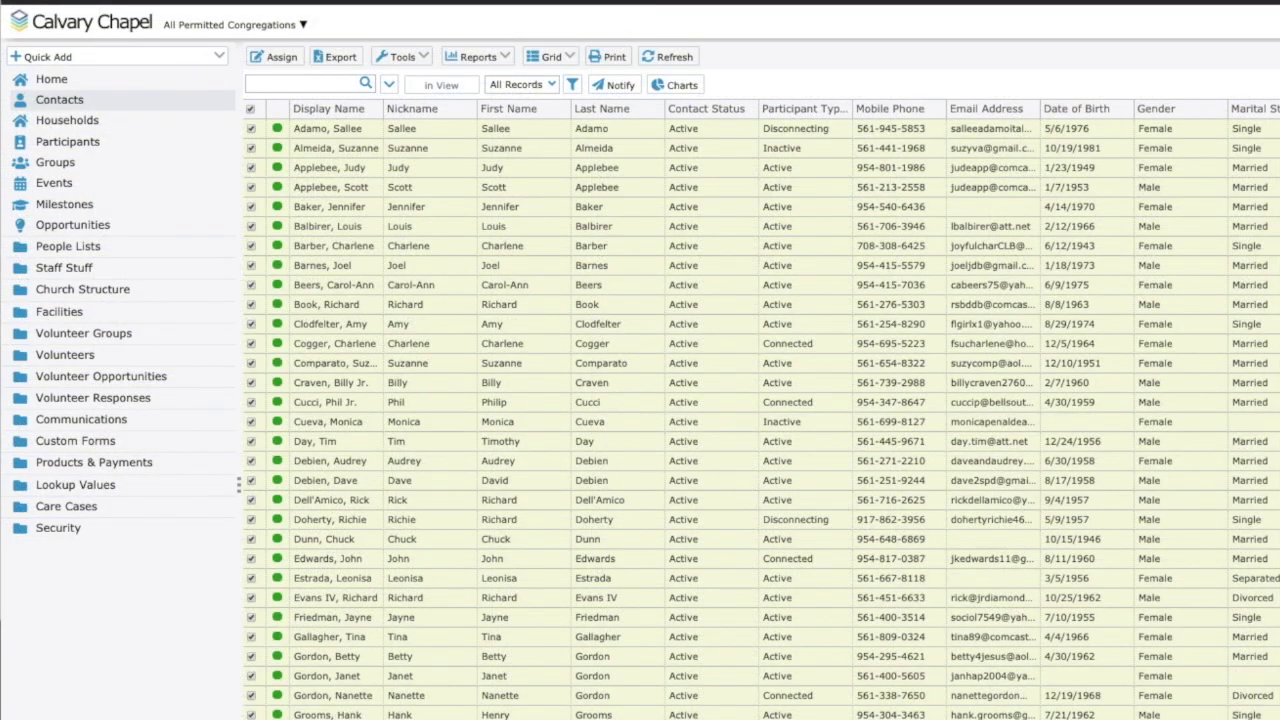
Start a new email message to all the transferred contacts.
scroll(760, 420, "down", 3)
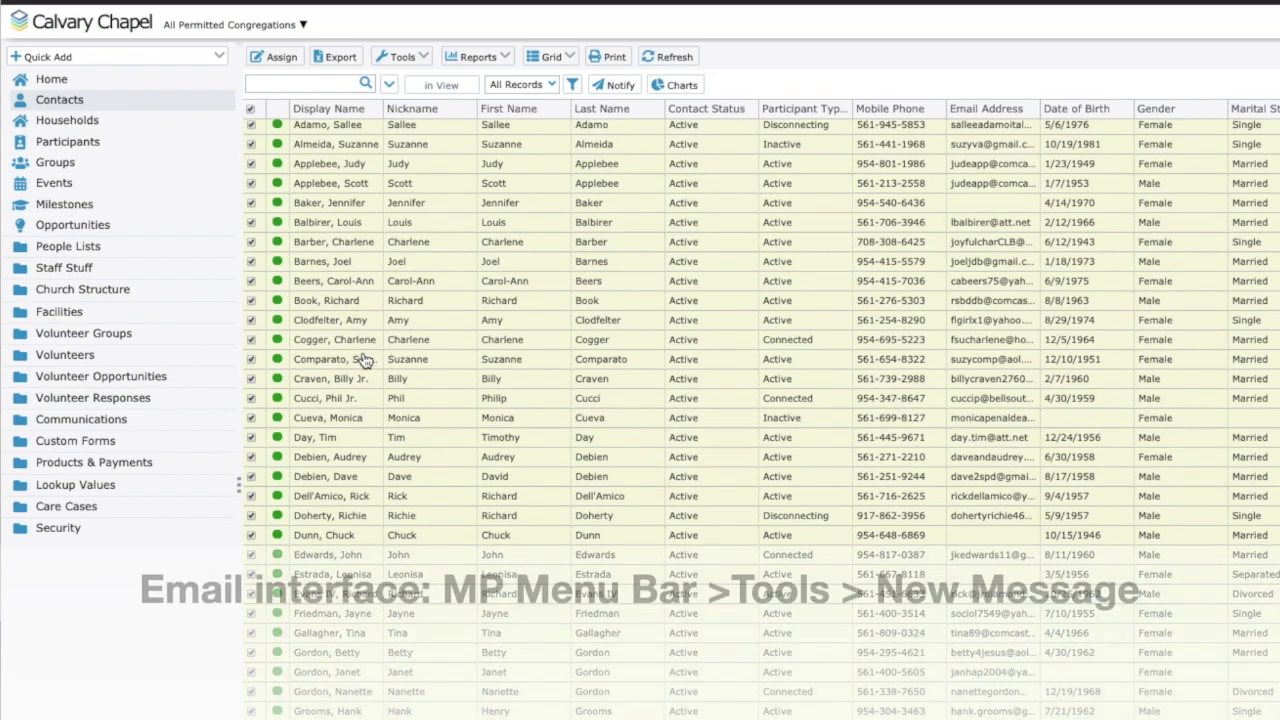
left_click(403, 57)
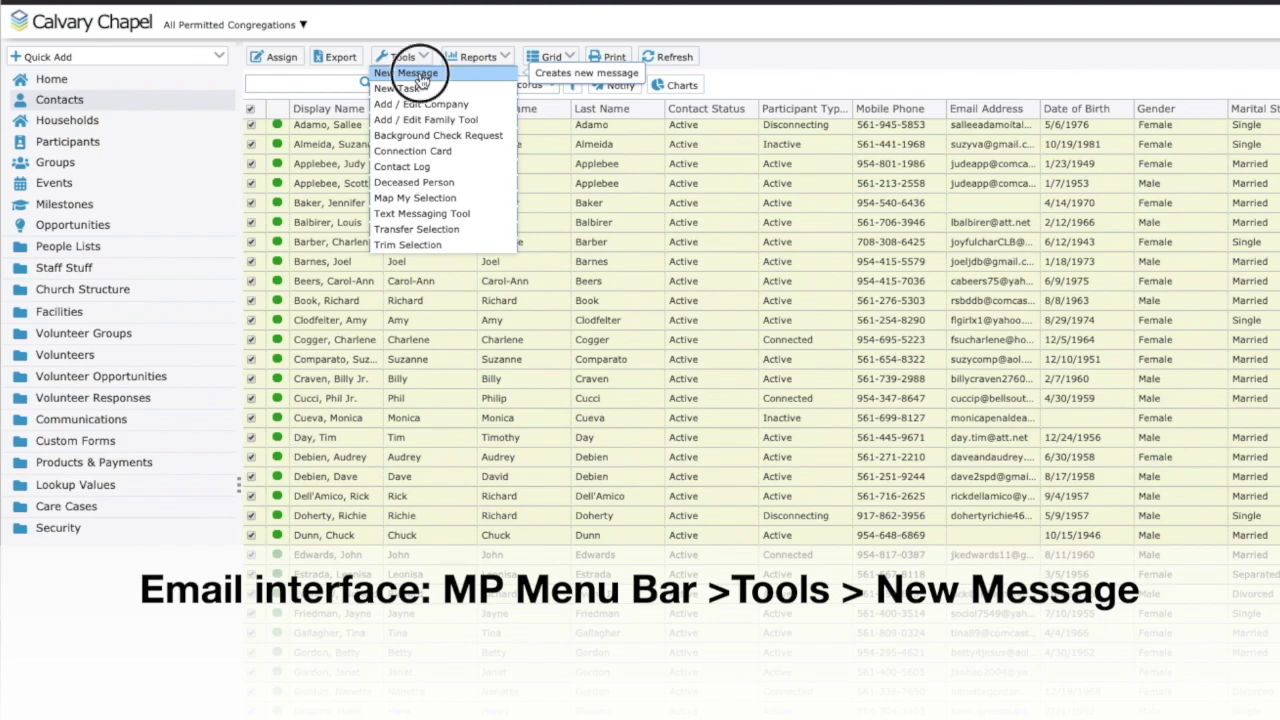
left_click(420, 75)
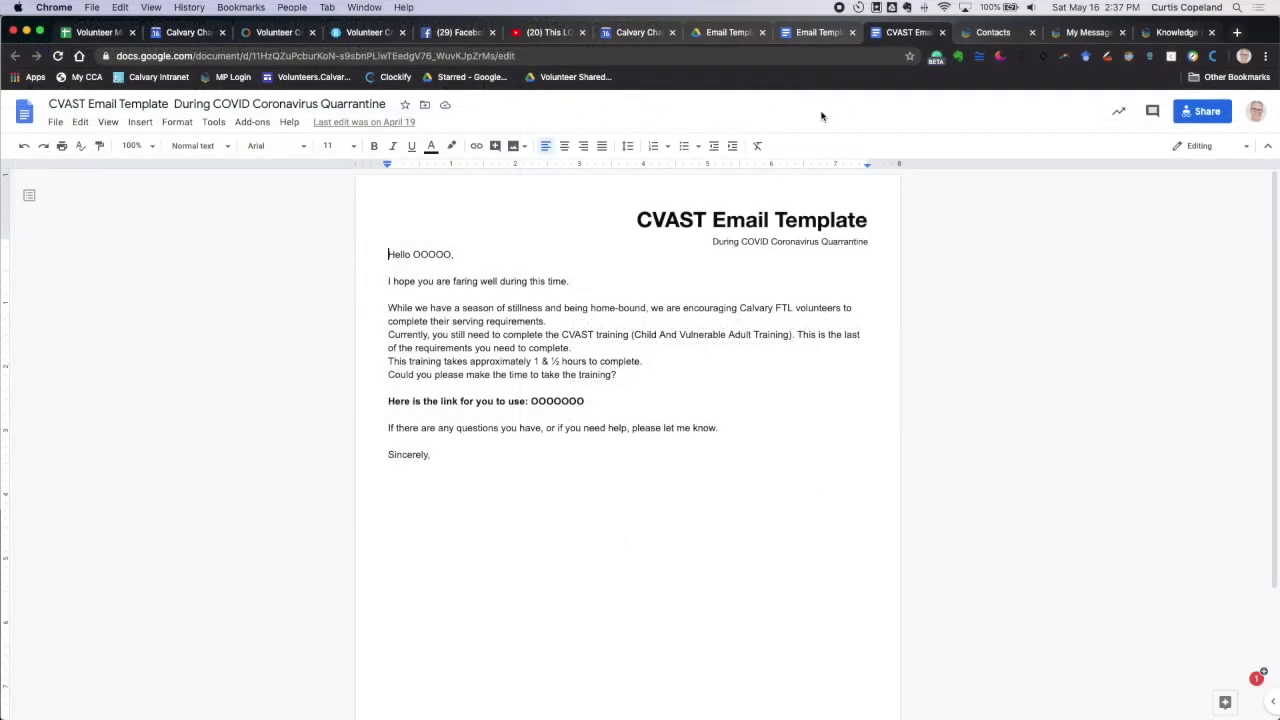
Copy the full text of the Leadership Covenant email template in Google Docs and paste it into the new message's body.
left_click(804, 38)
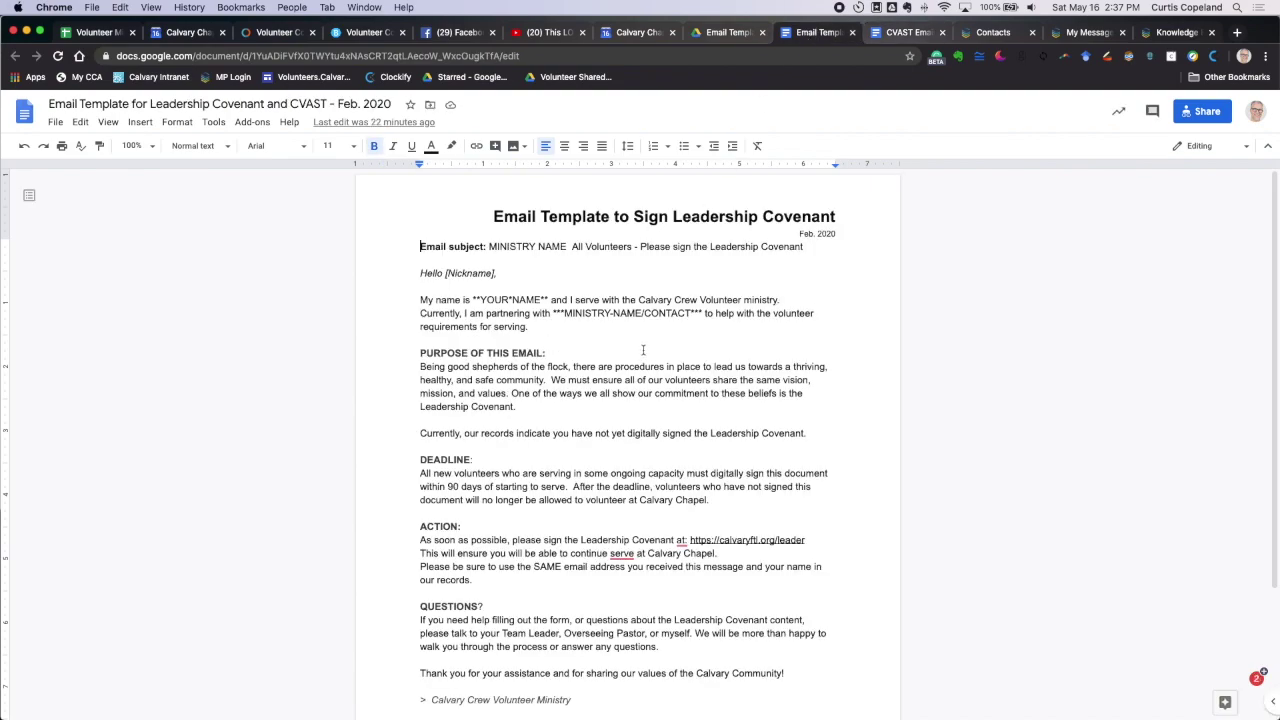
left_click(611, 409)
key("super+a")
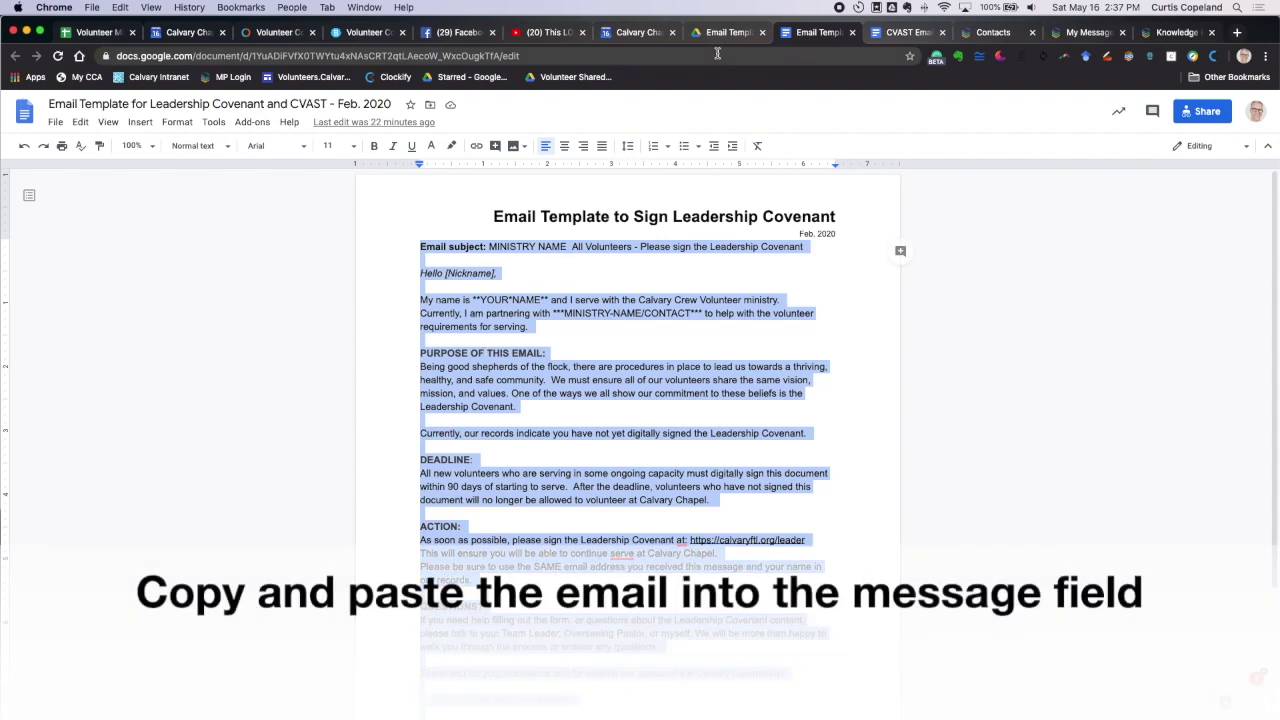
left_click(995, 33)
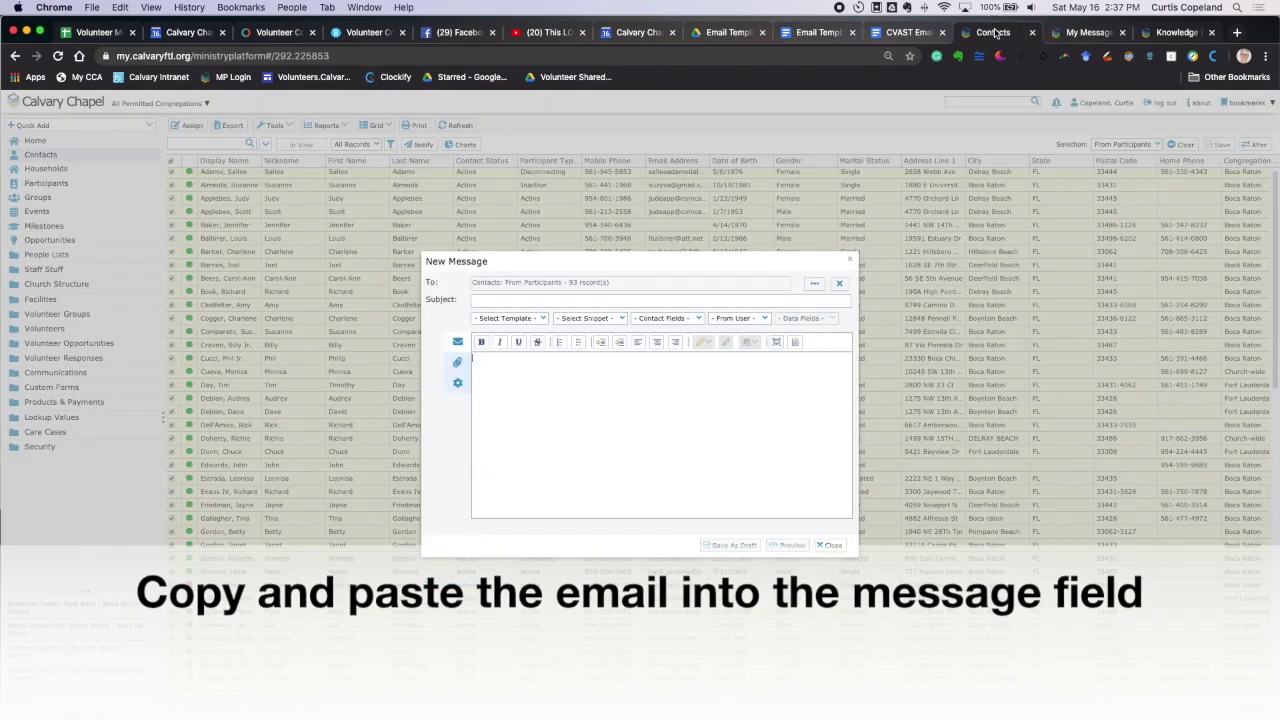
left_click(564, 380)
key("super+v")
scroll(540, 424, "up", 10)
scroll(540, 424, "down", 5)
scroll(540, 424, "up", 5)
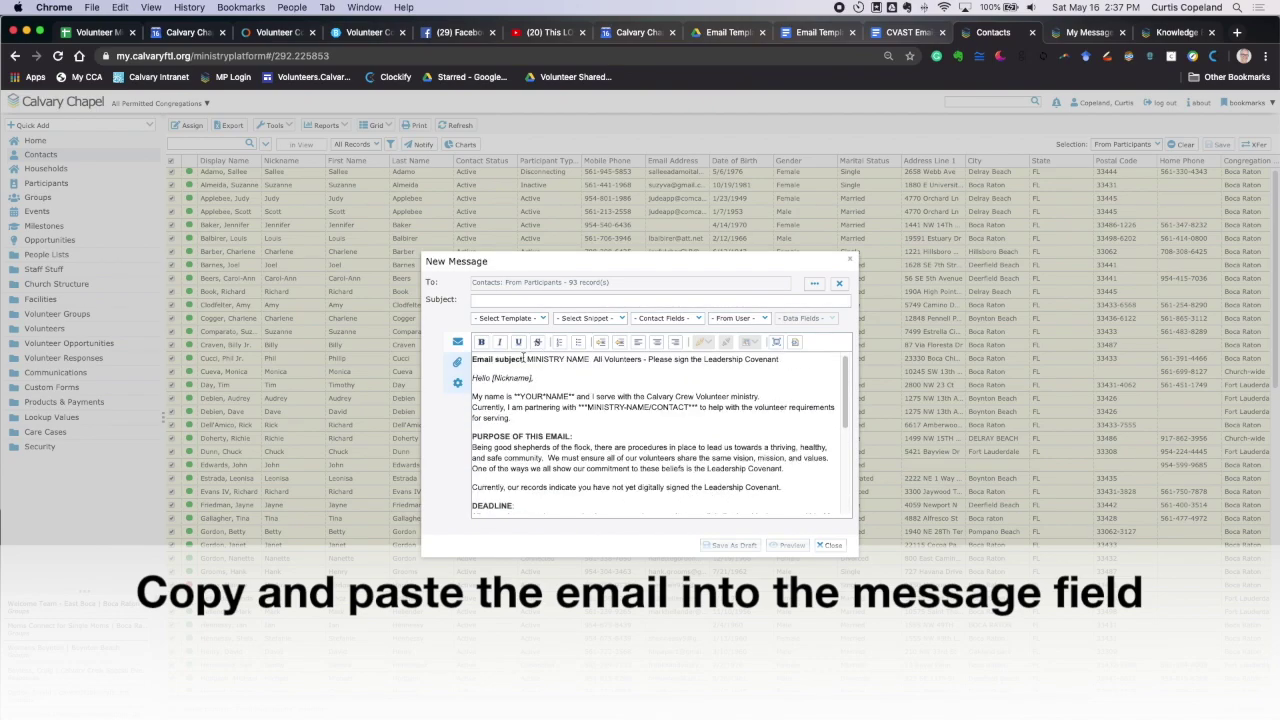
Move the "Email subject" line from the message body into the message's subject field.
triple_click(490, 359)
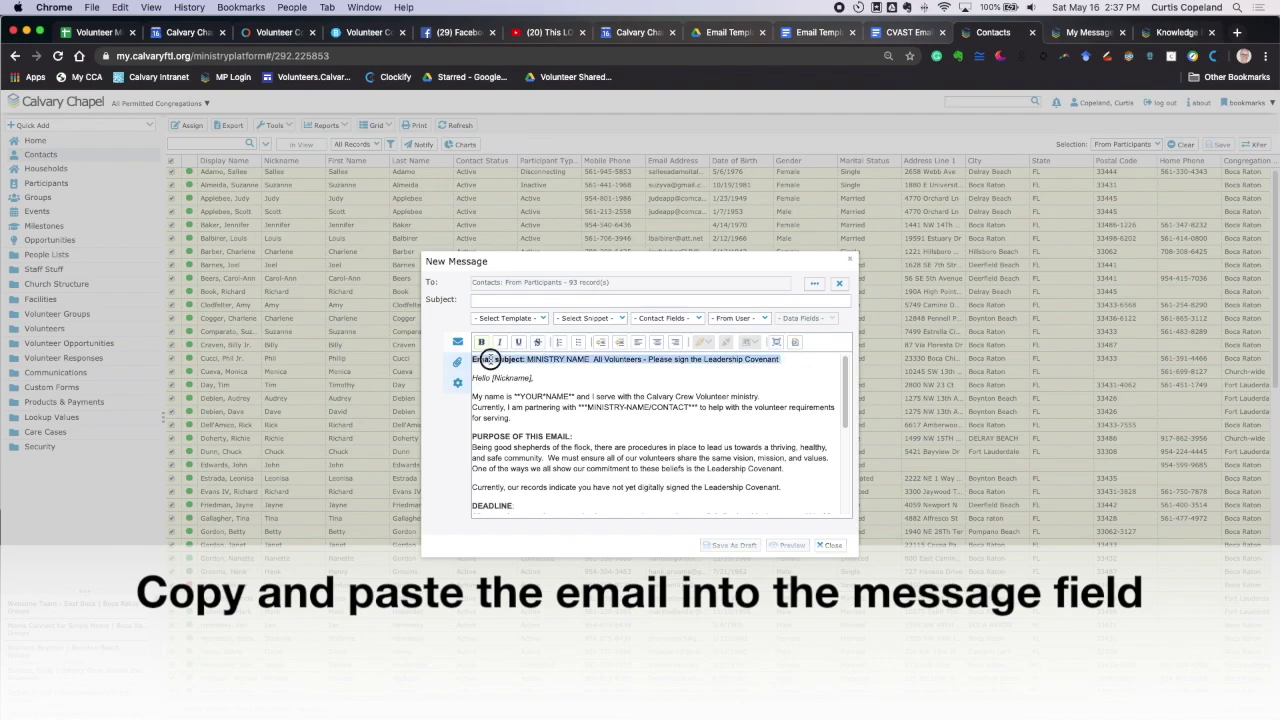
key("super+x")
left_click(496, 299)
key("super+v")
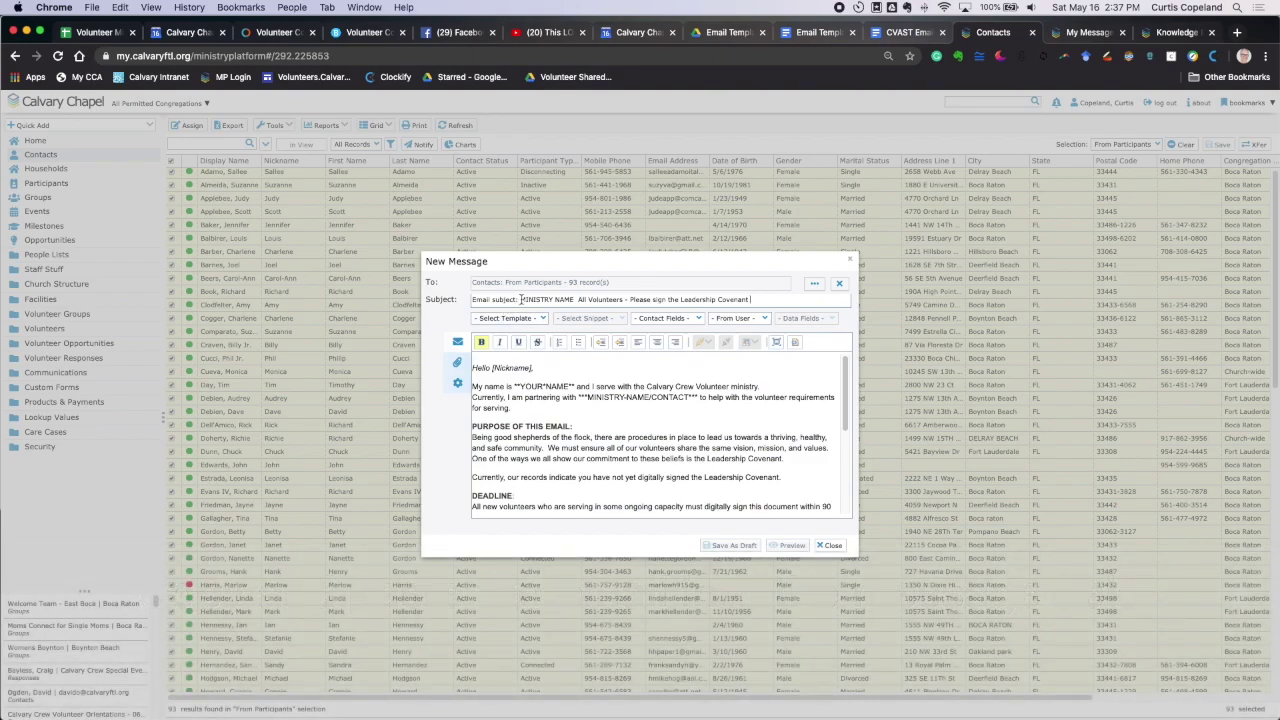
Replace "Email subject: MINISTRY NAME" in the subject with "Welcome Team".
left_click_drag(577, 299, 409, 295)
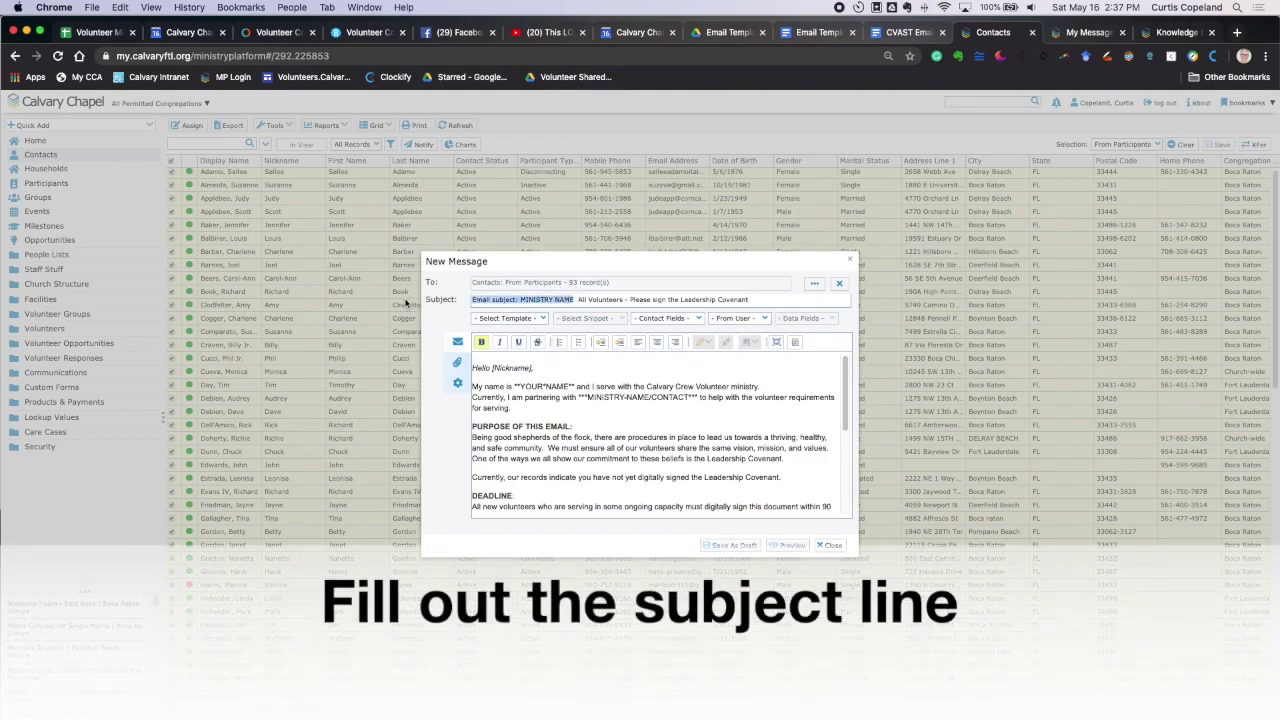
type("Welcome Te")
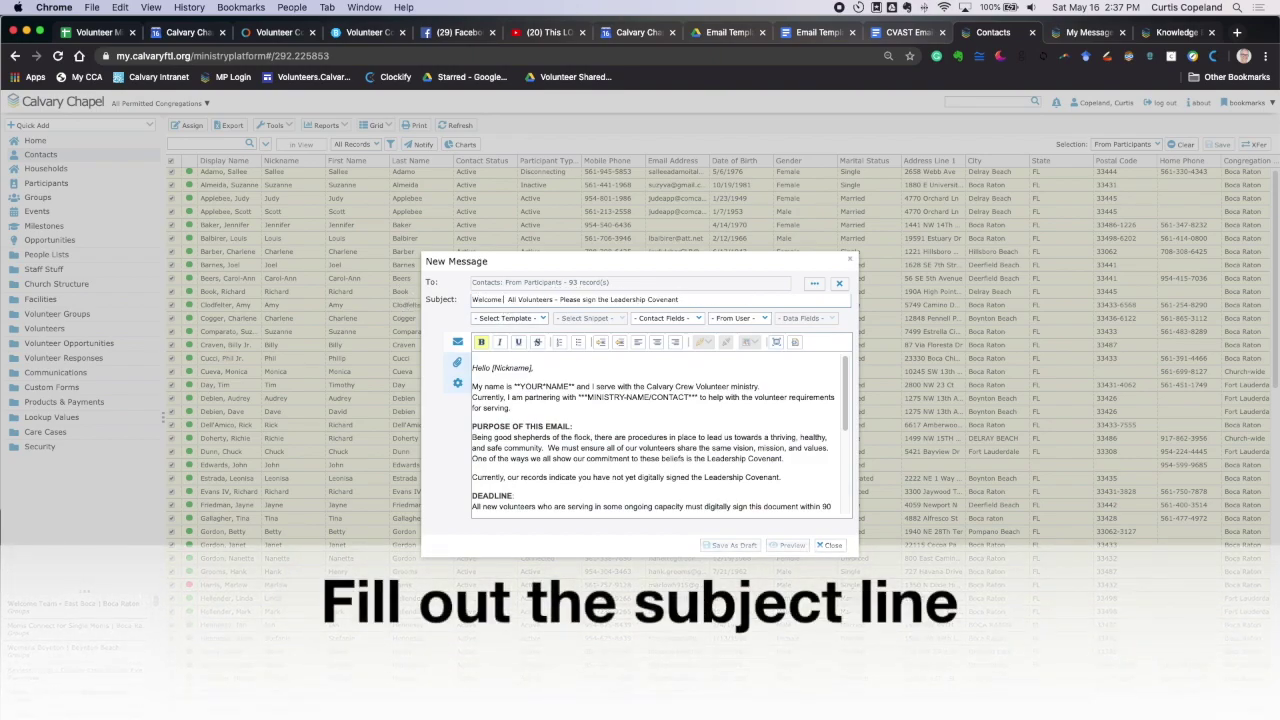
type("am")
Replace the YOUR*NAME placeholder in the body with the sender's first name and the MINISTRY-NAME/CONTACT placeholder with "Volunteer Minstry".
left_click(552, 370)
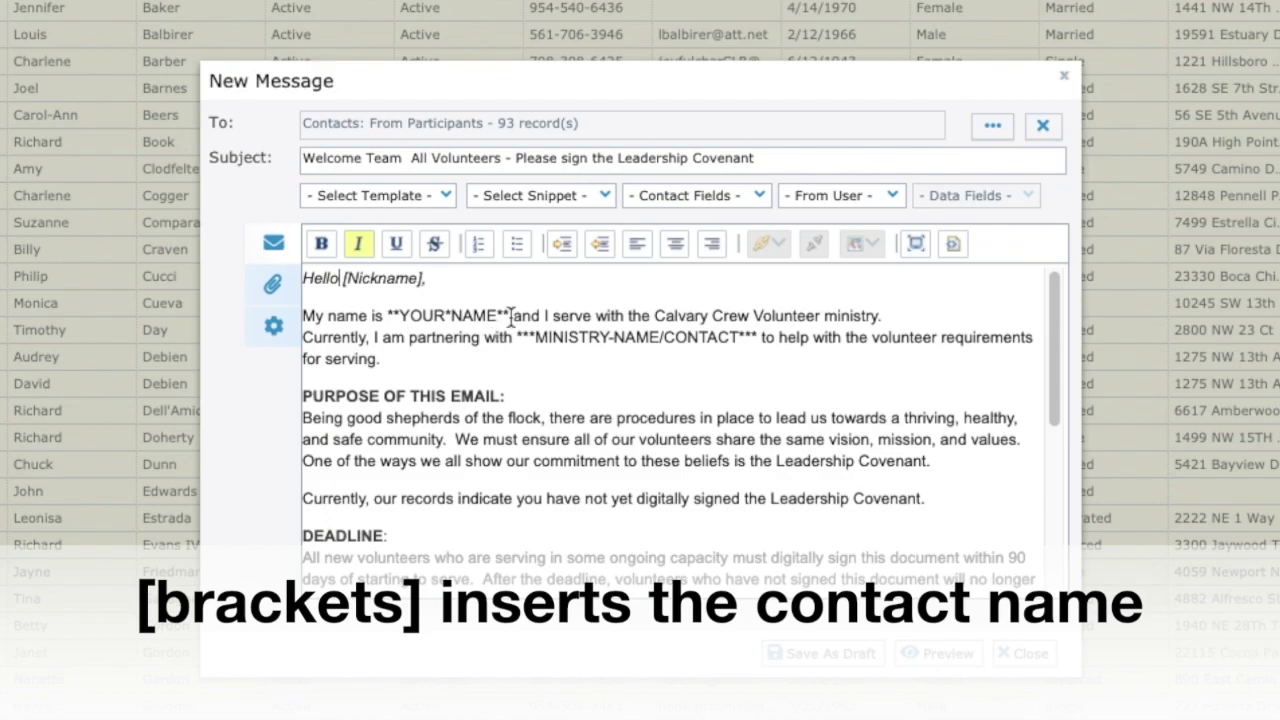
left_click_drag(511, 317, 385, 318)
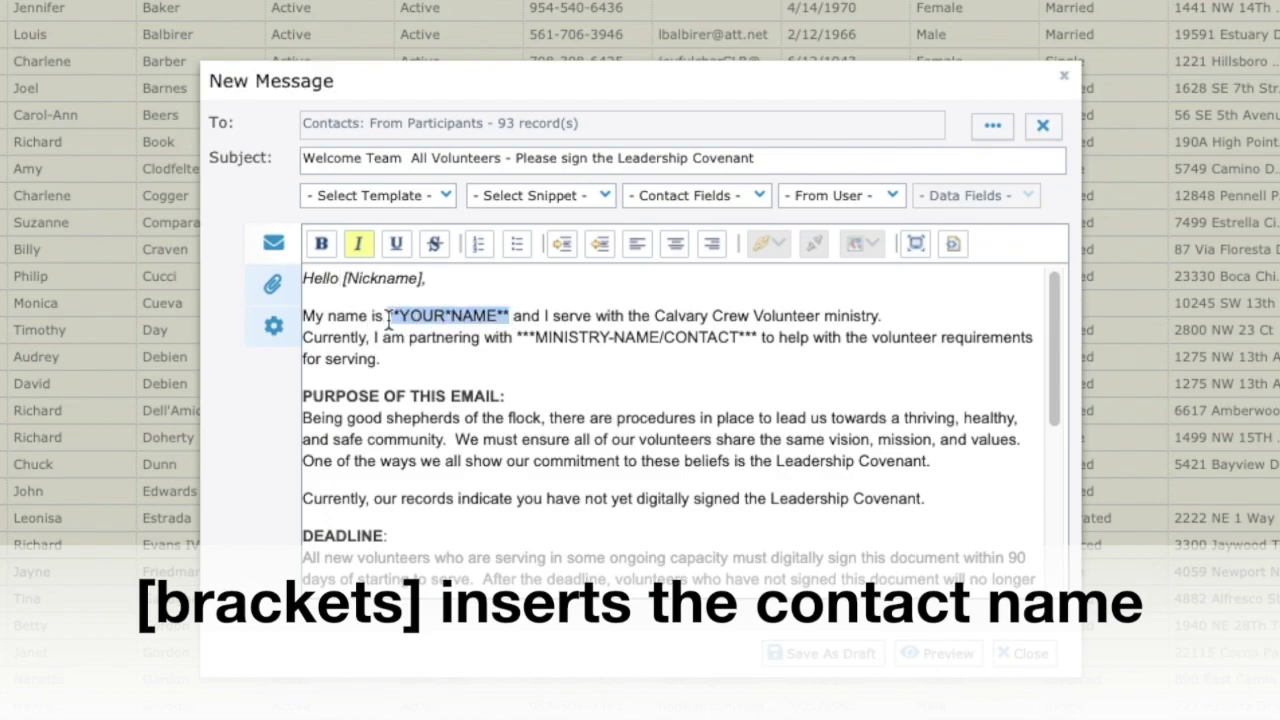
type("Curtis")
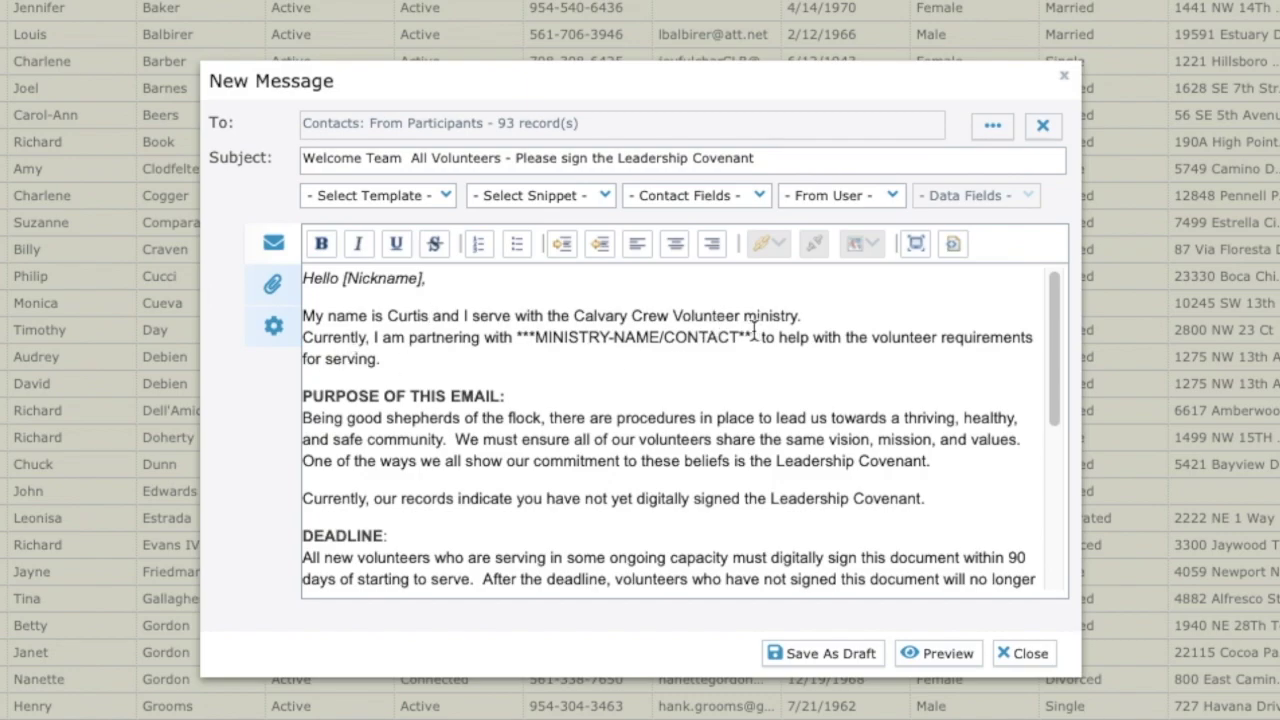
left_click_drag(757, 337, 519, 334)
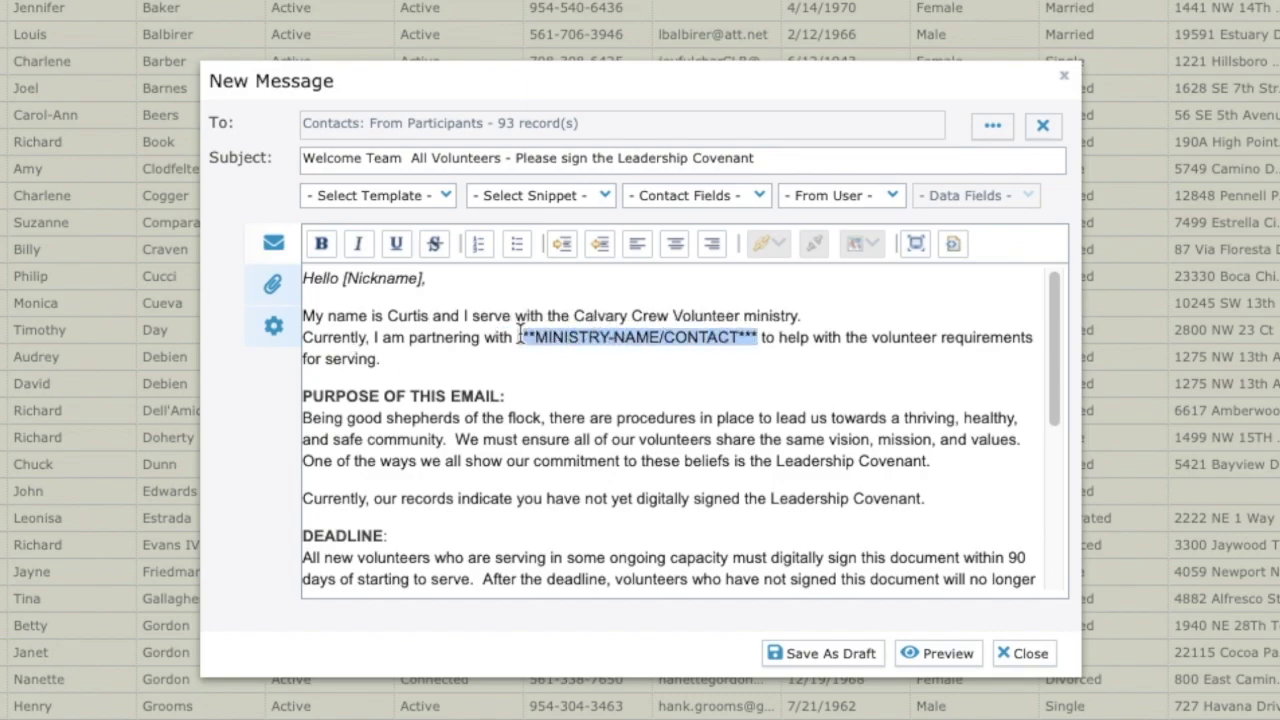
type("Volunte")
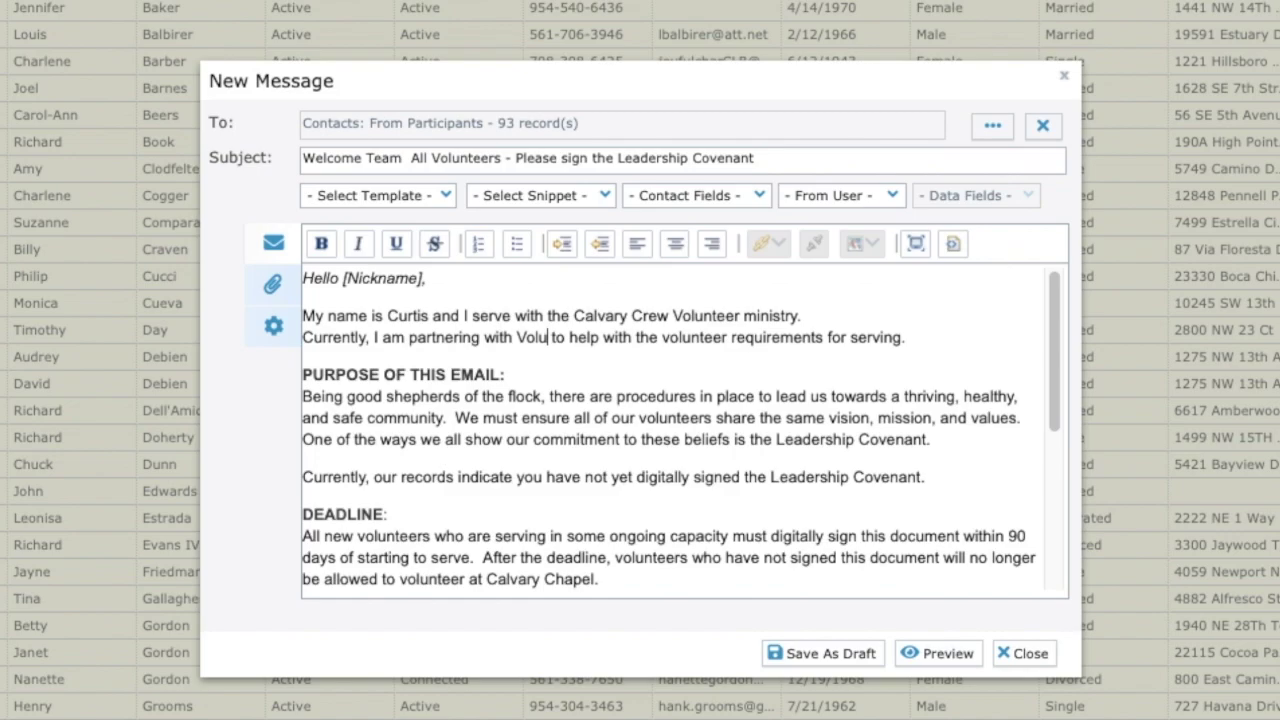
type("er Minst")
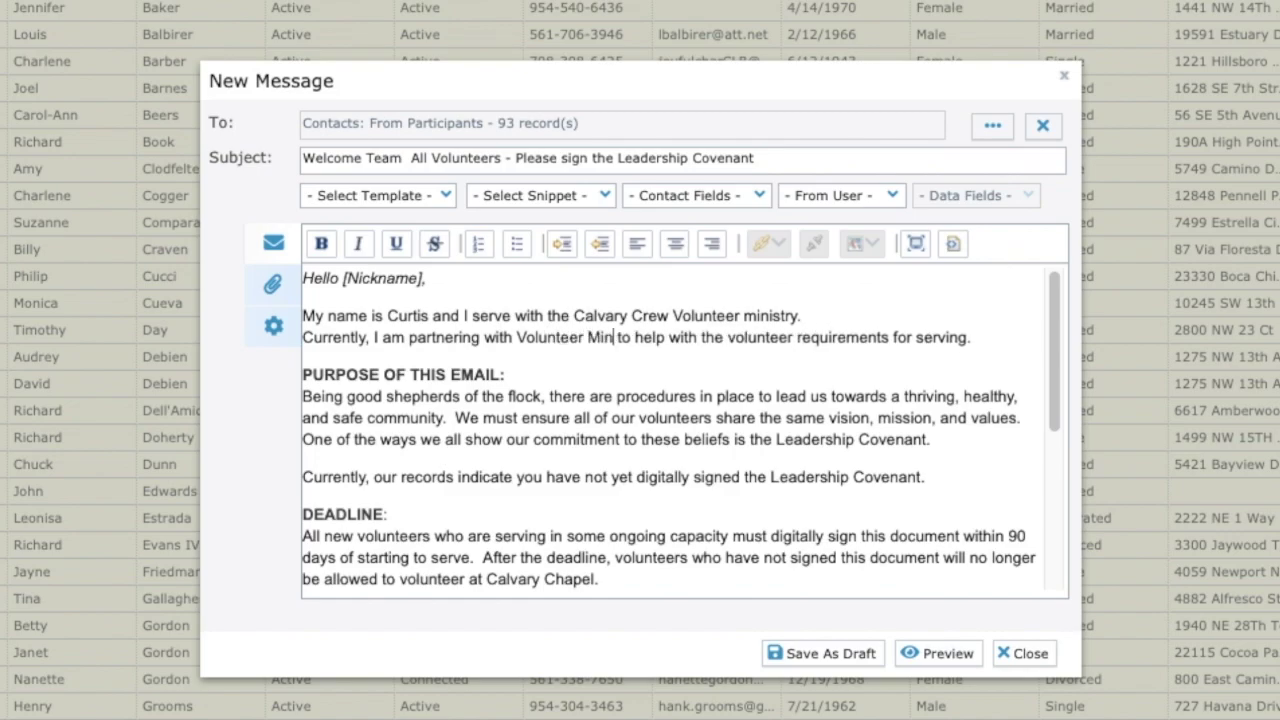
type("ry")
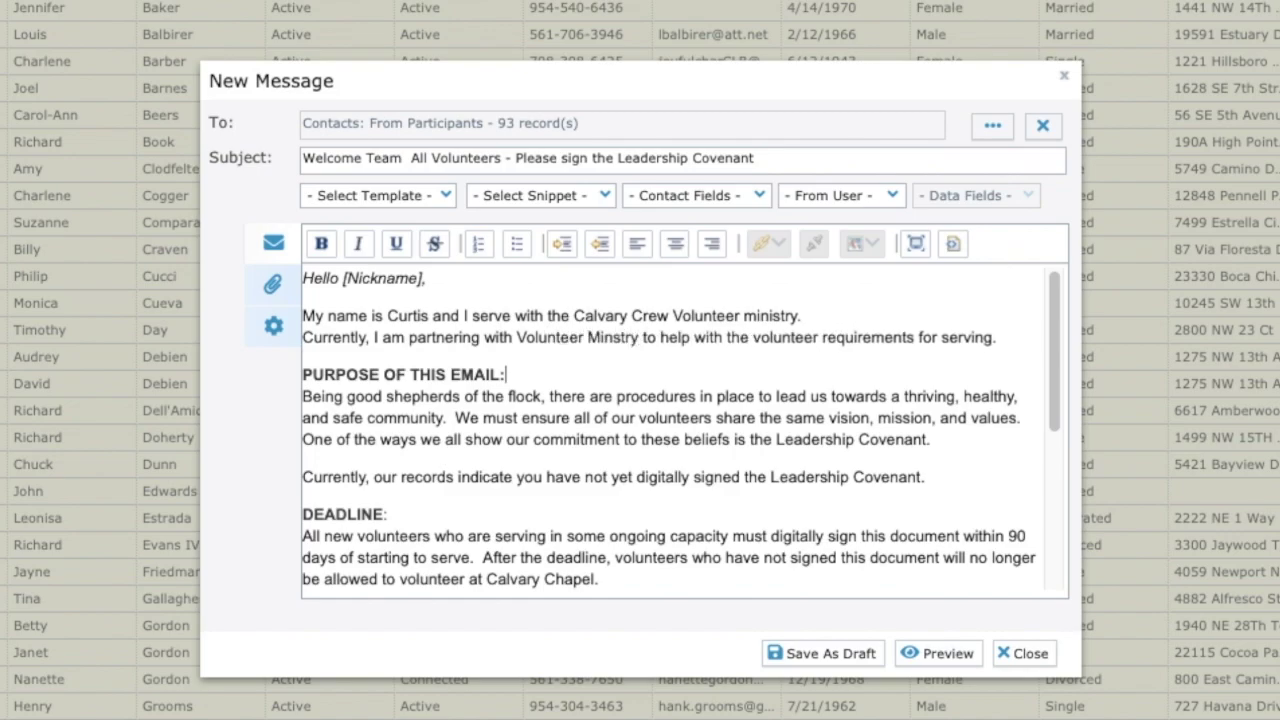
Look over the message body and preview the email to proofread its greeting, subject and text.
left_click(391, 514)
scroll(703, 368, "down", 3)
scroll(677, 398, "up", 3)
left_click(930, 653)
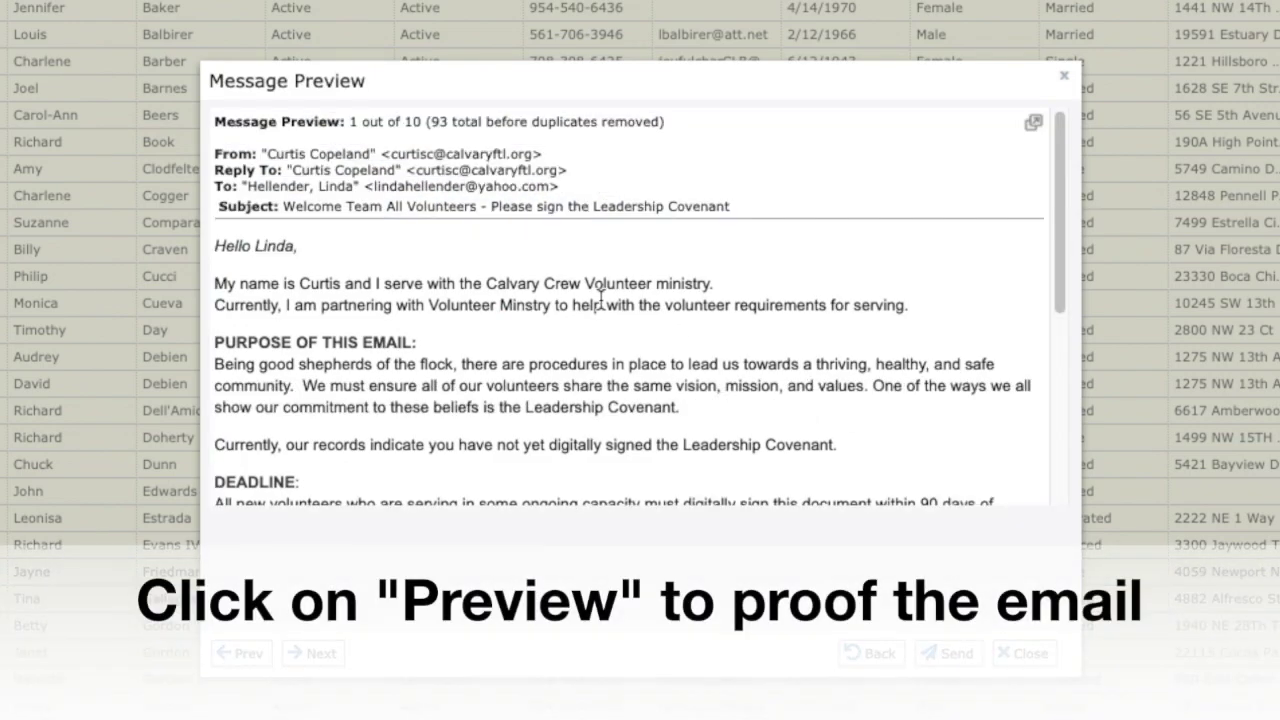
scroll(605, 310, "down", 2)
scroll(605, 310, "up", 2)
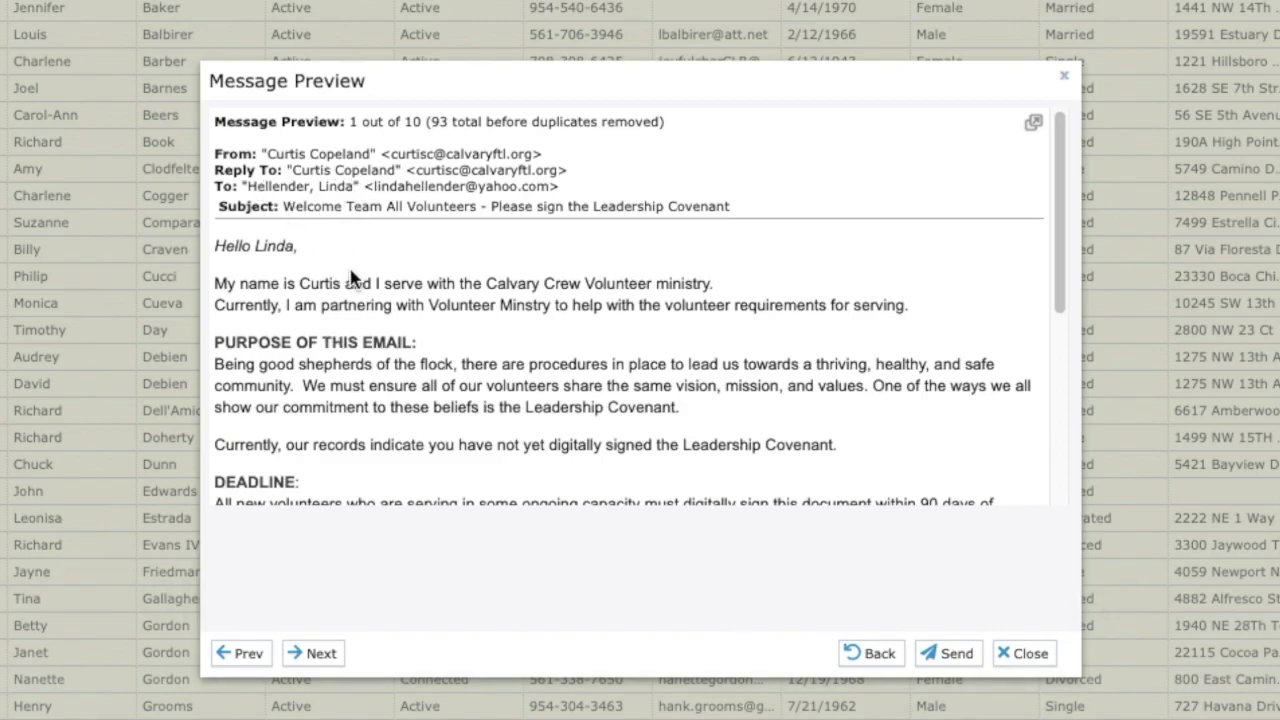
Proofread the previewed email's merged greeting and its purpose, deadline and action sections.
mouse_move(230, 247)
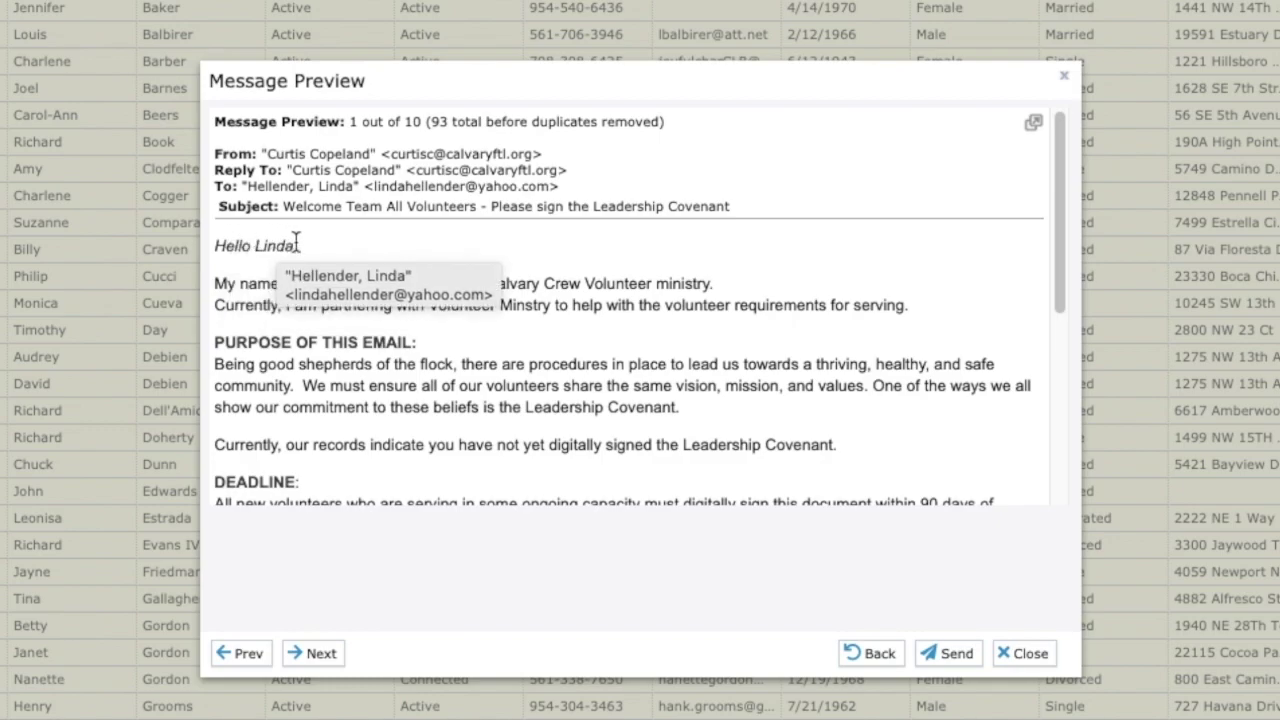
scroll(397, 398, "down", 5)
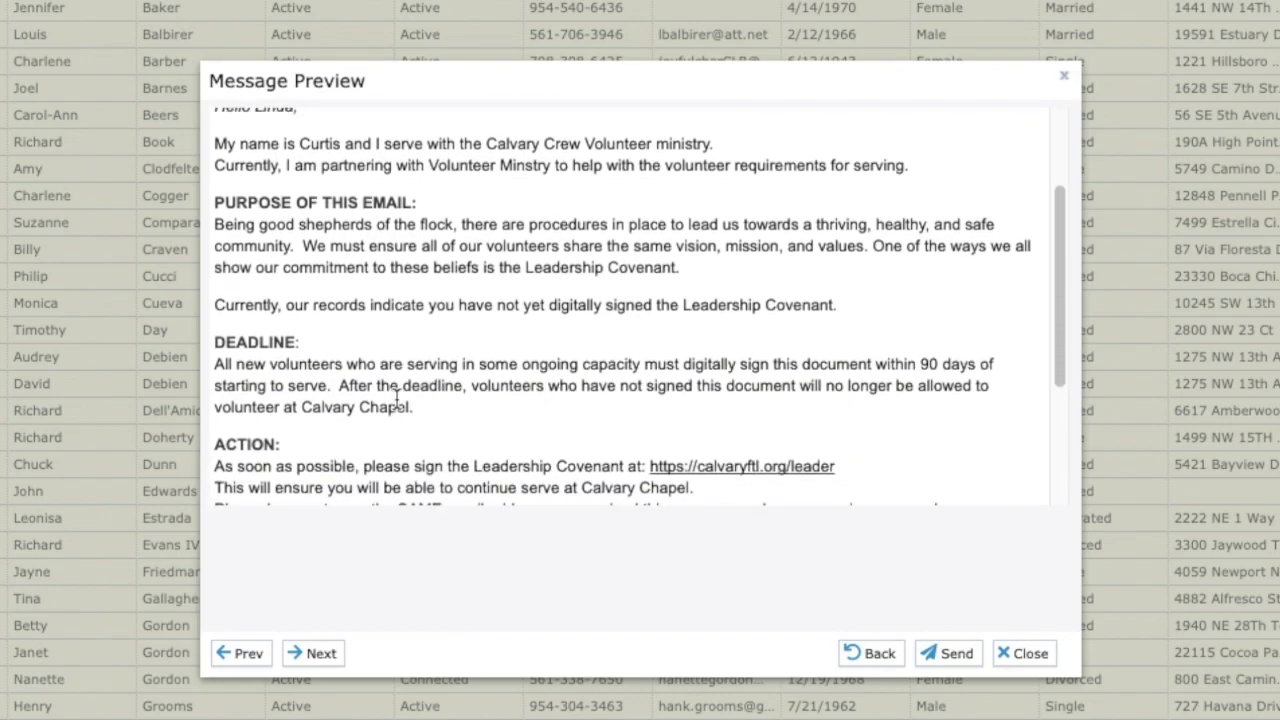
scroll(397, 398, "down", 1)
scroll(400, 440, "up", 6)
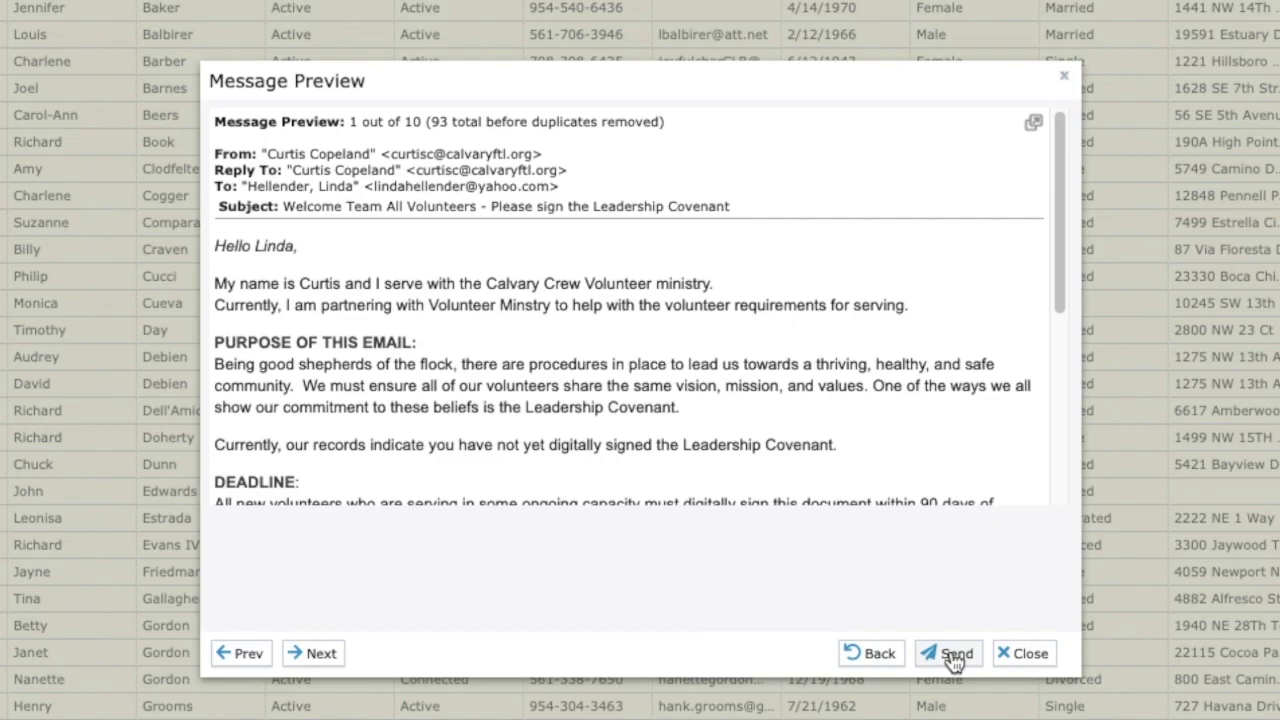
Return from the preview to the editable message and check the whole body for needed corrections.
left_click(868, 654)
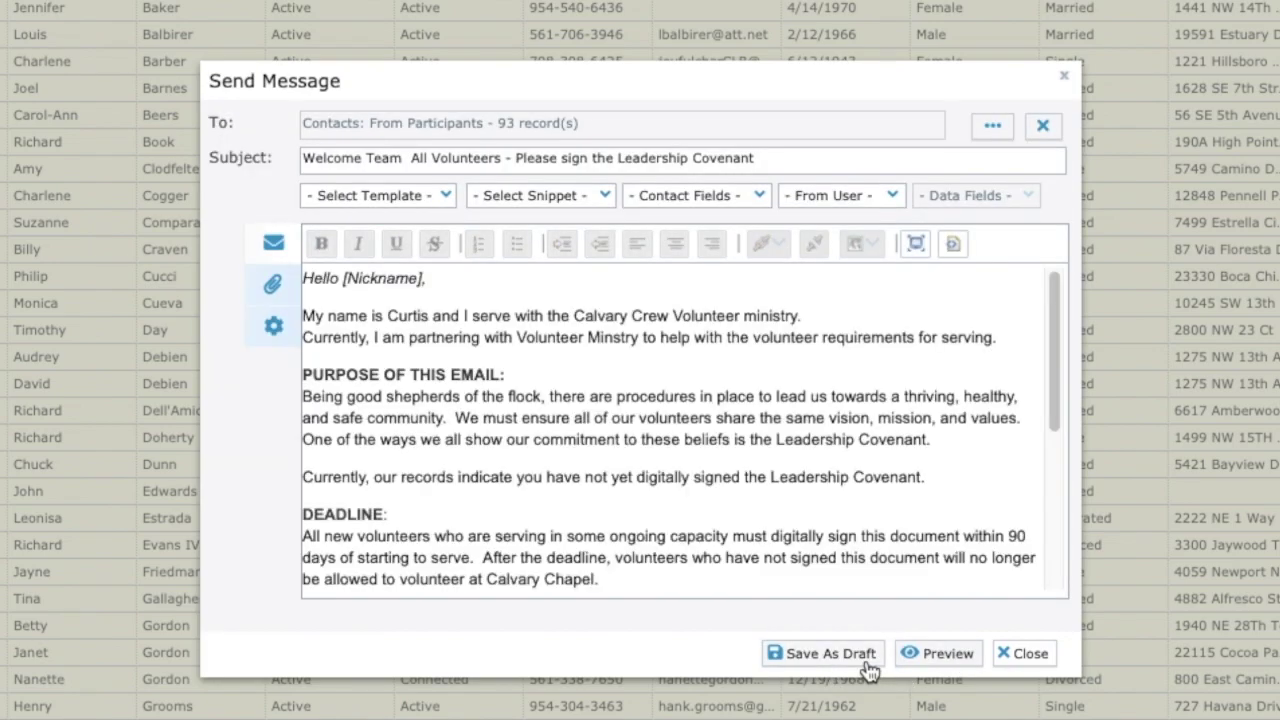
scroll(690, 440, "down", 5)
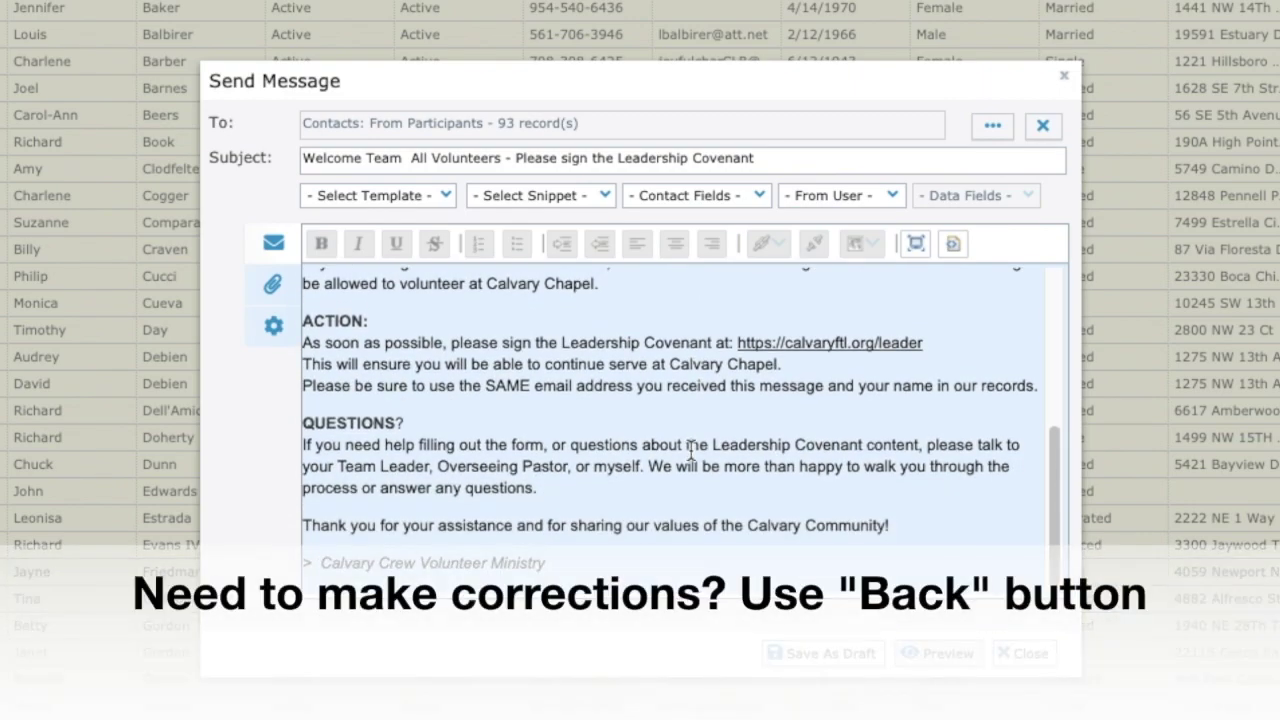
scroll(690, 447, "up", 10)
scroll(690, 447, "down", 8)
scroll(690, 447, "up", 8)
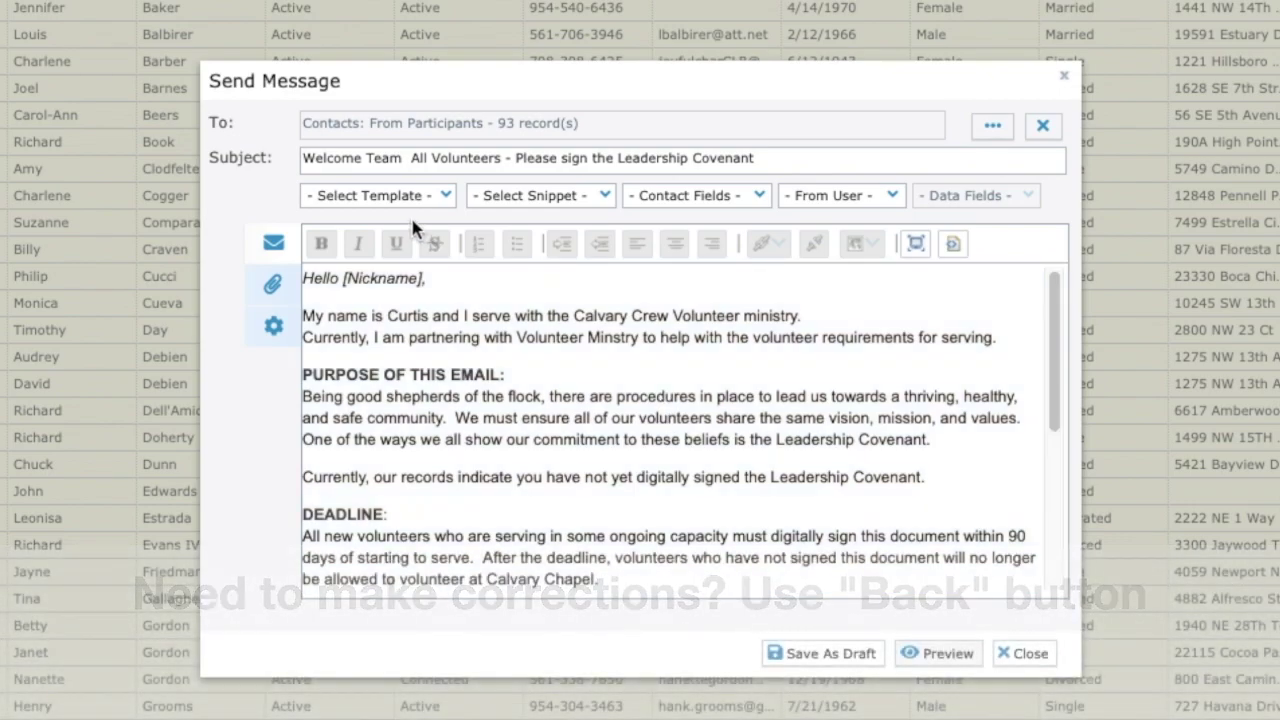
Check the message's sender, reply-to and scheduling settings and its attachment area, ending back at the message body.
left_click(270, 330)
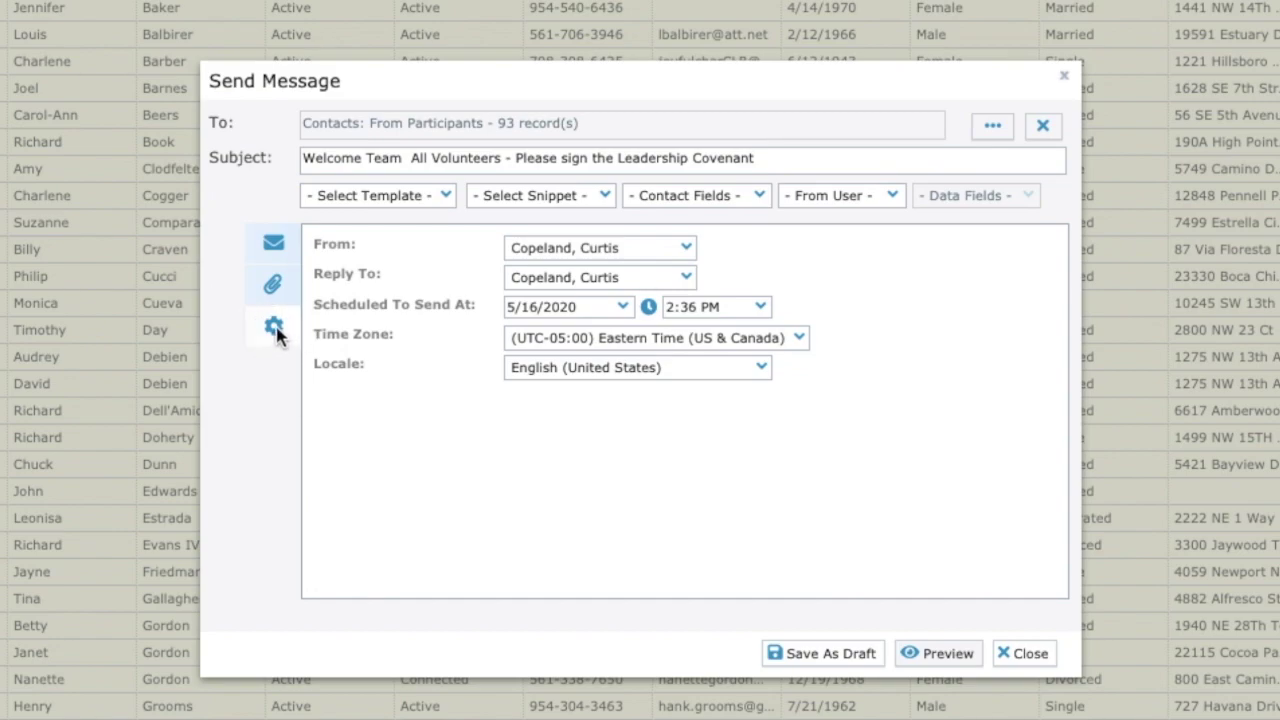
left_click(273, 285)
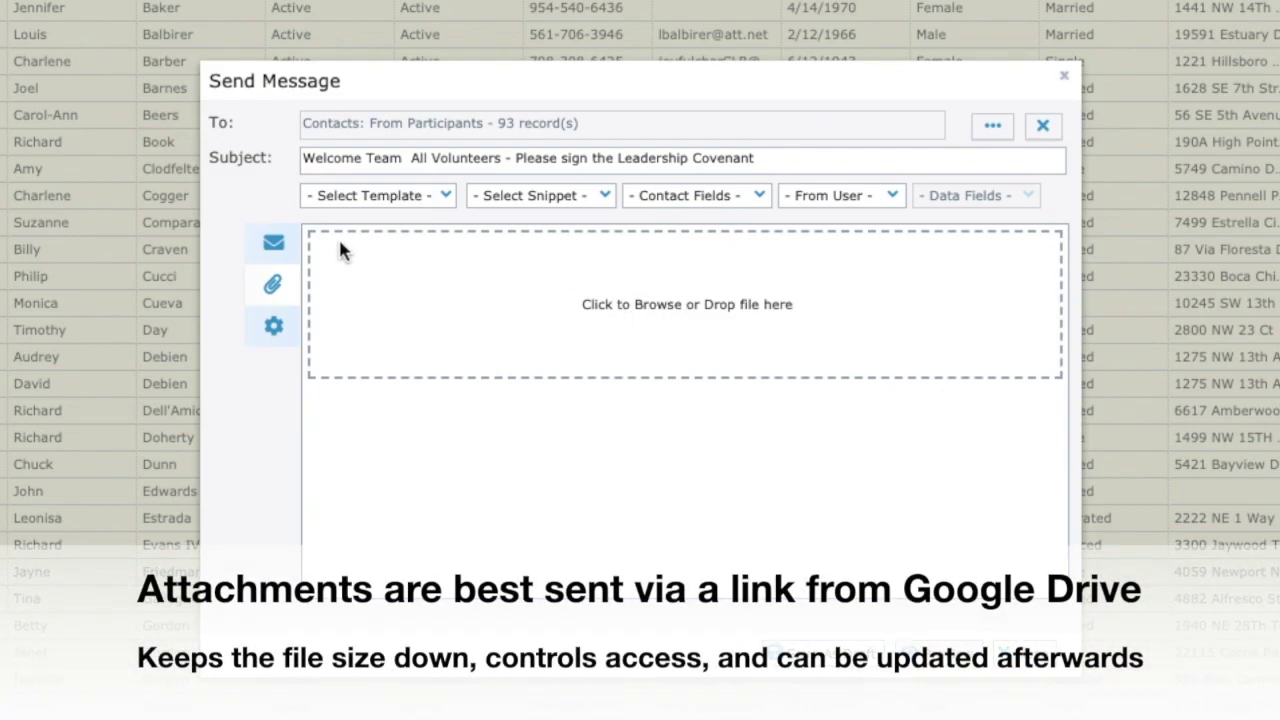
left_click(274, 245)
Reread the message body from greeting to signature and preview the email once more.
scroll(458, 404, "down", 3)
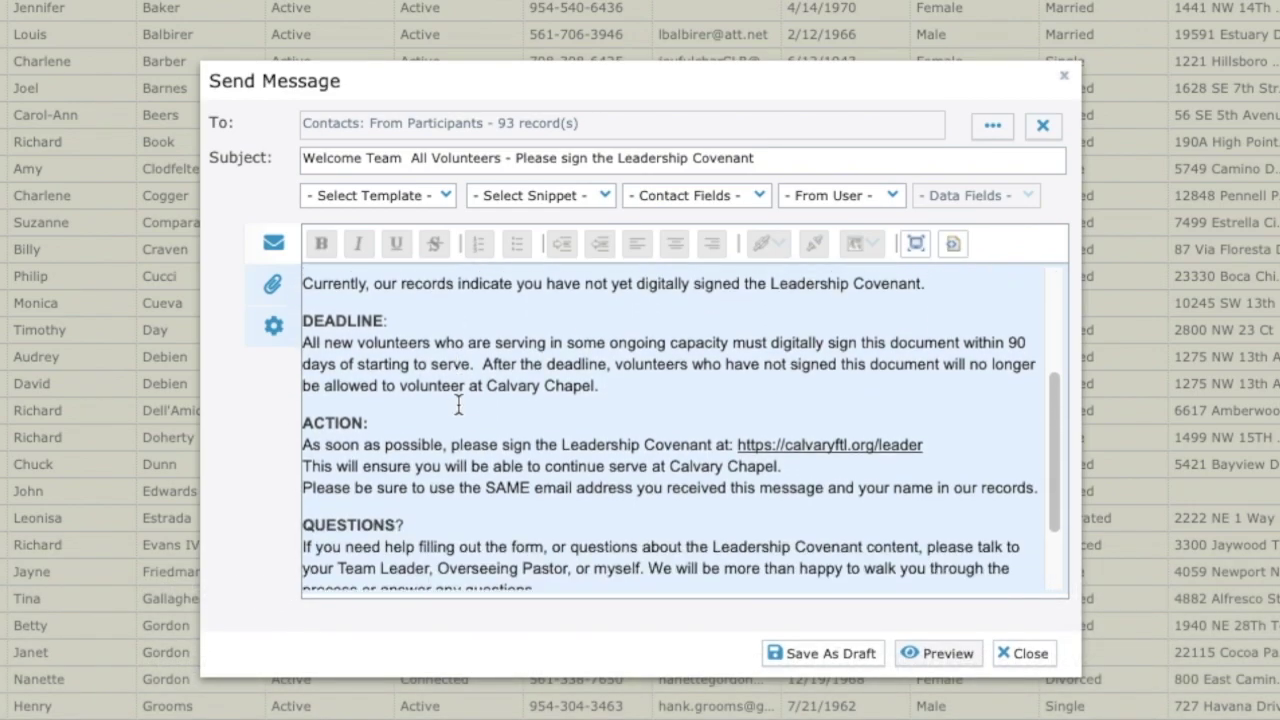
scroll(458, 404, "down", 2)
scroll(458, 404, "up", 10)
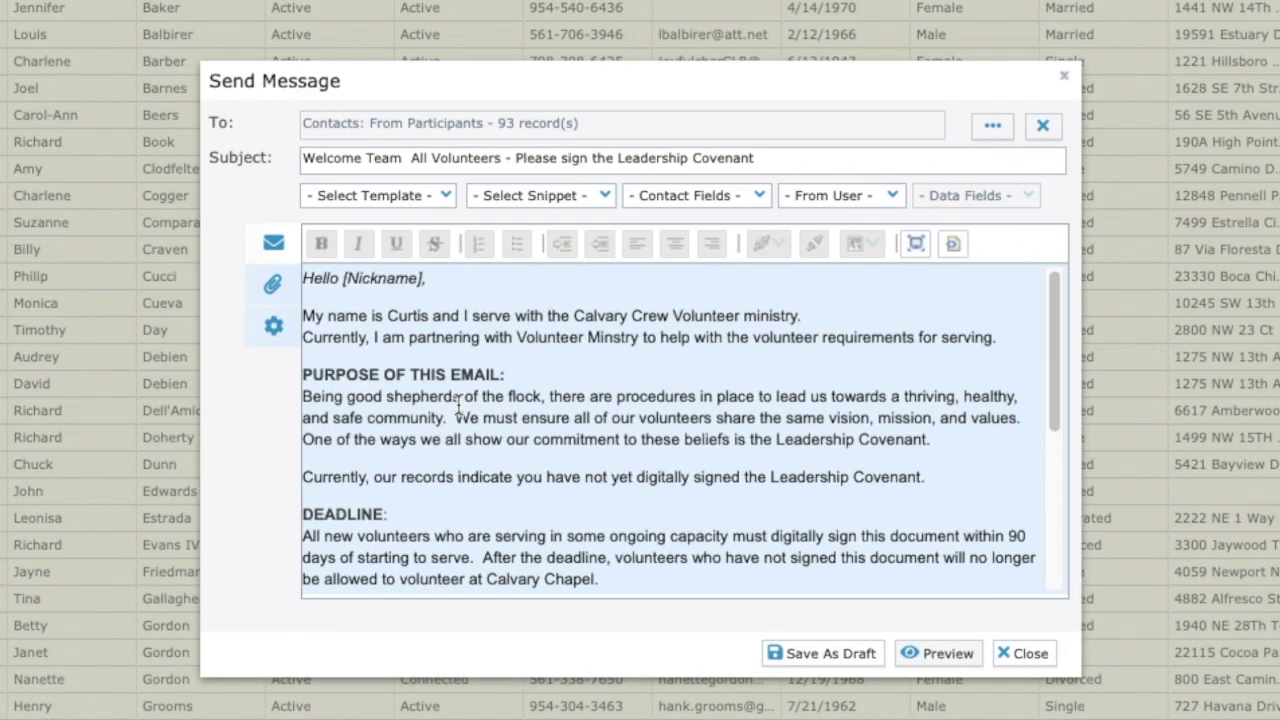
scroll(458, 404, "down", 6)
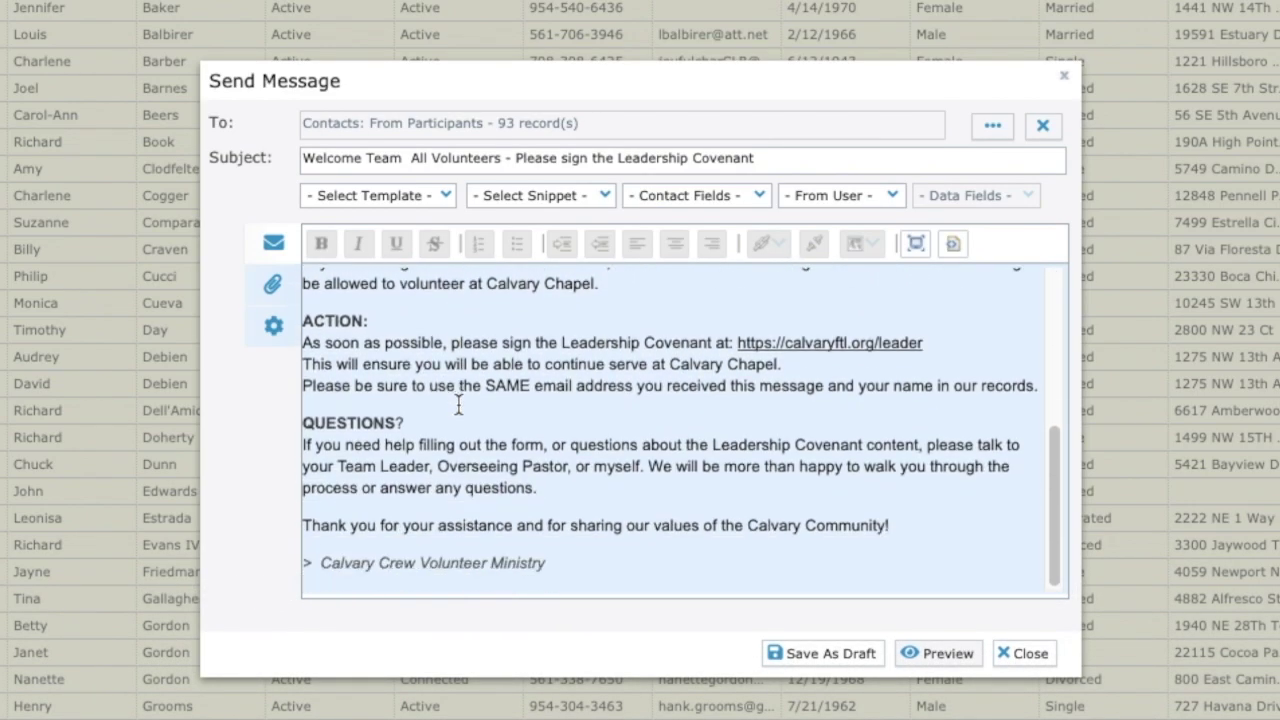
scroll(468, 333, "up", 10)
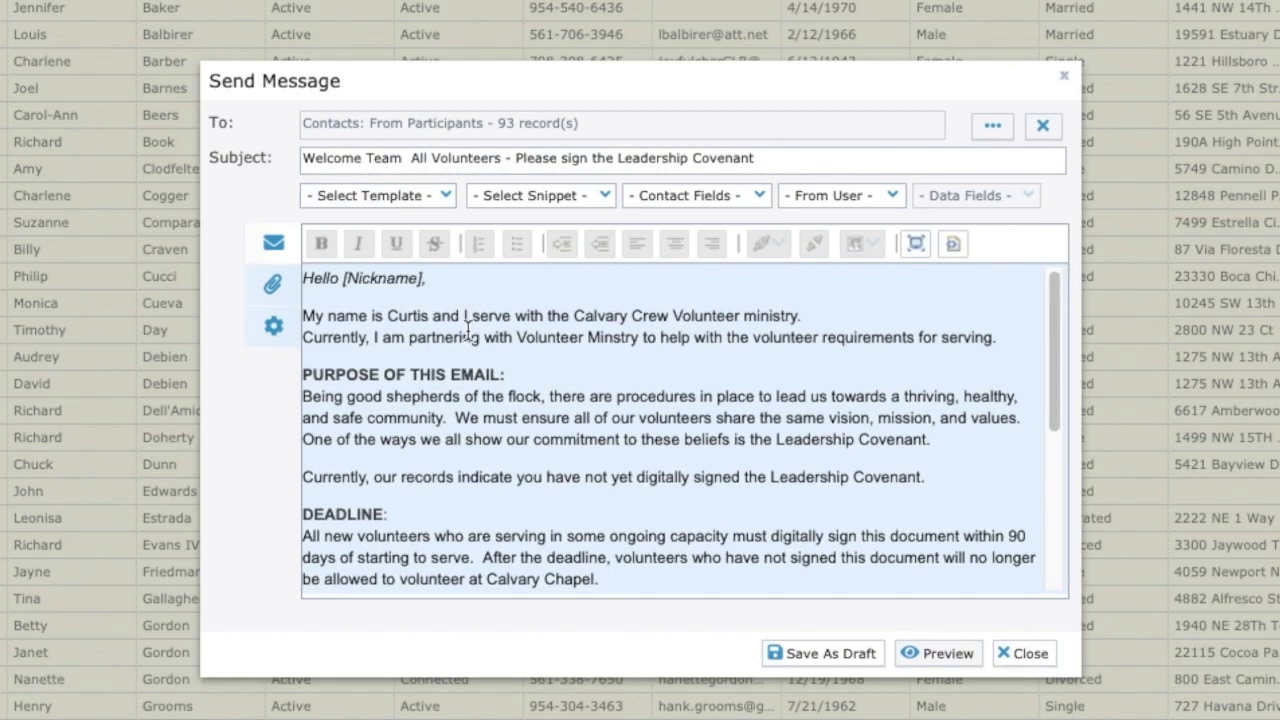
scroll(468, 333, "down", 1)
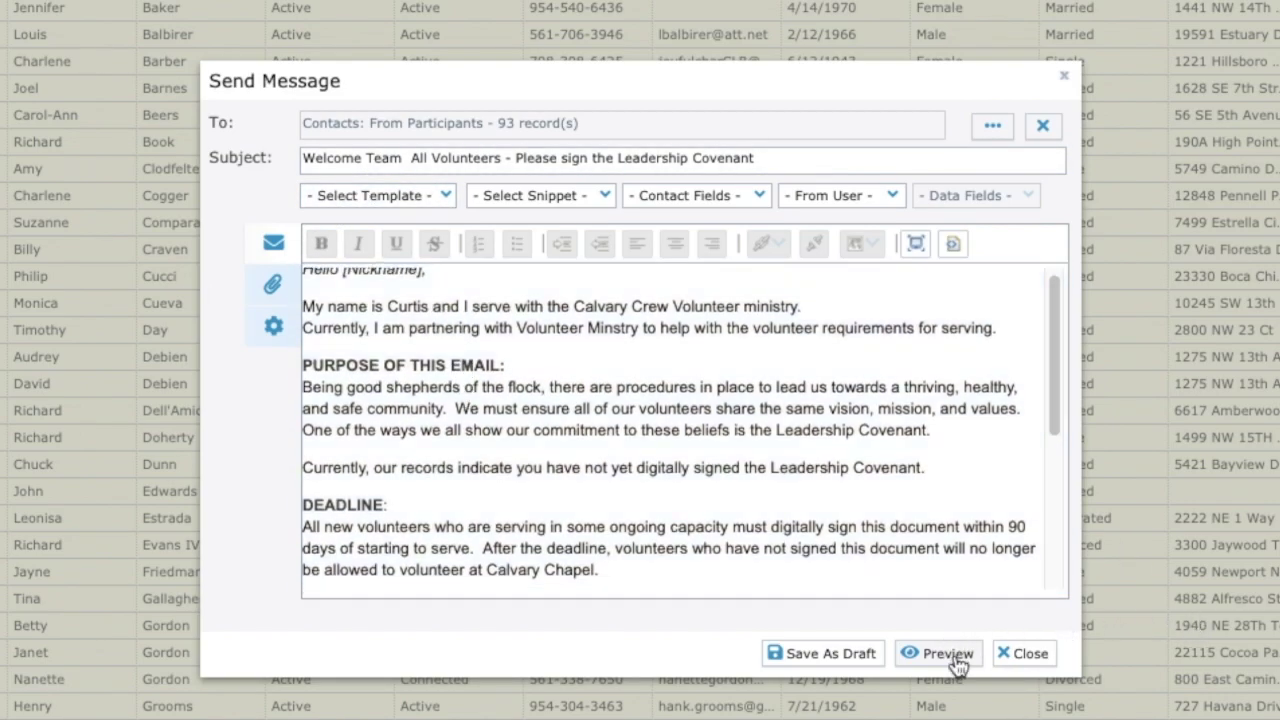
left_click(946, 654)
scroll(800, 410, "down", 5)
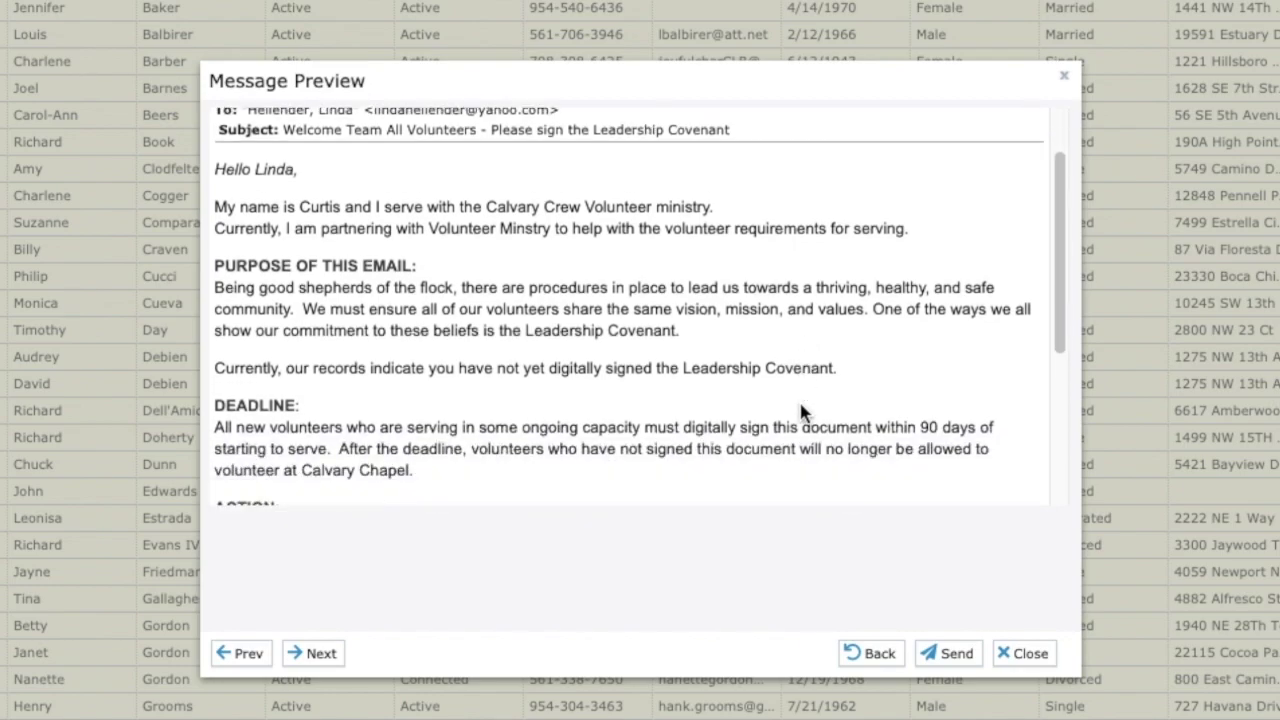
scroll(800, 412, "up", 5)
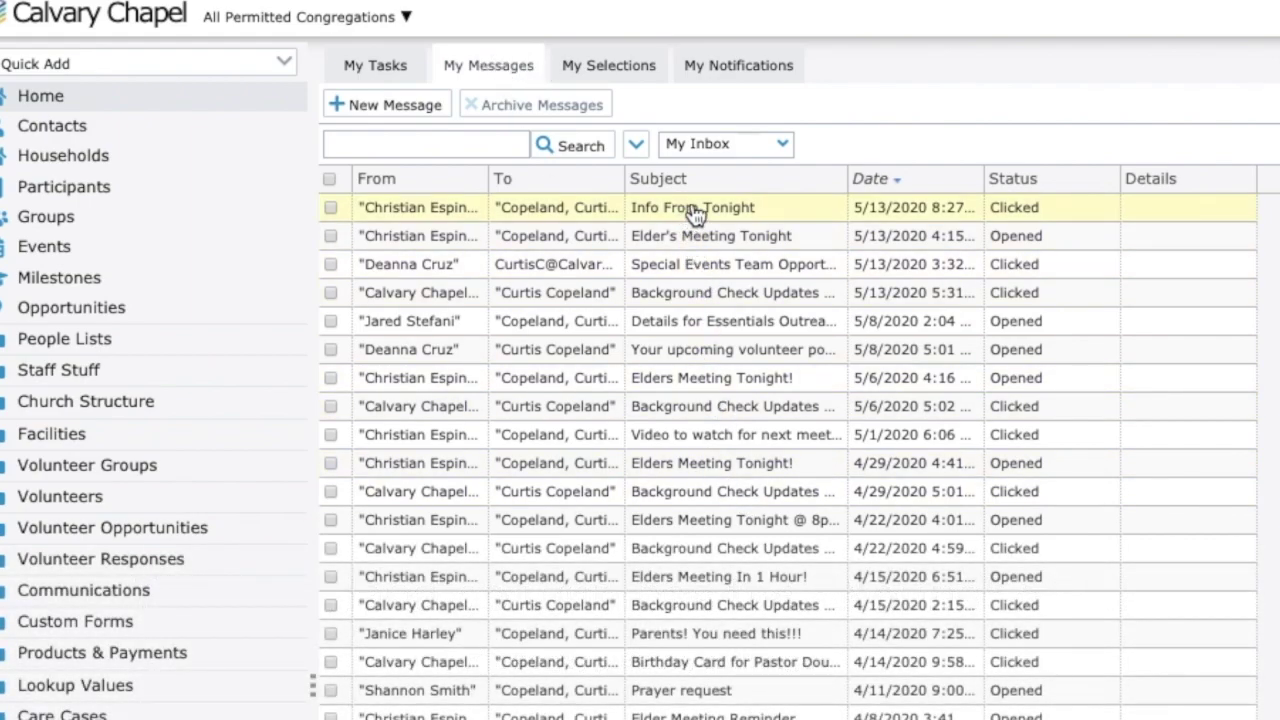
Browse the inbox under My Messages and view the "Info From Tonight" message, closing it again.
scroll(712, 420, "down", 12)
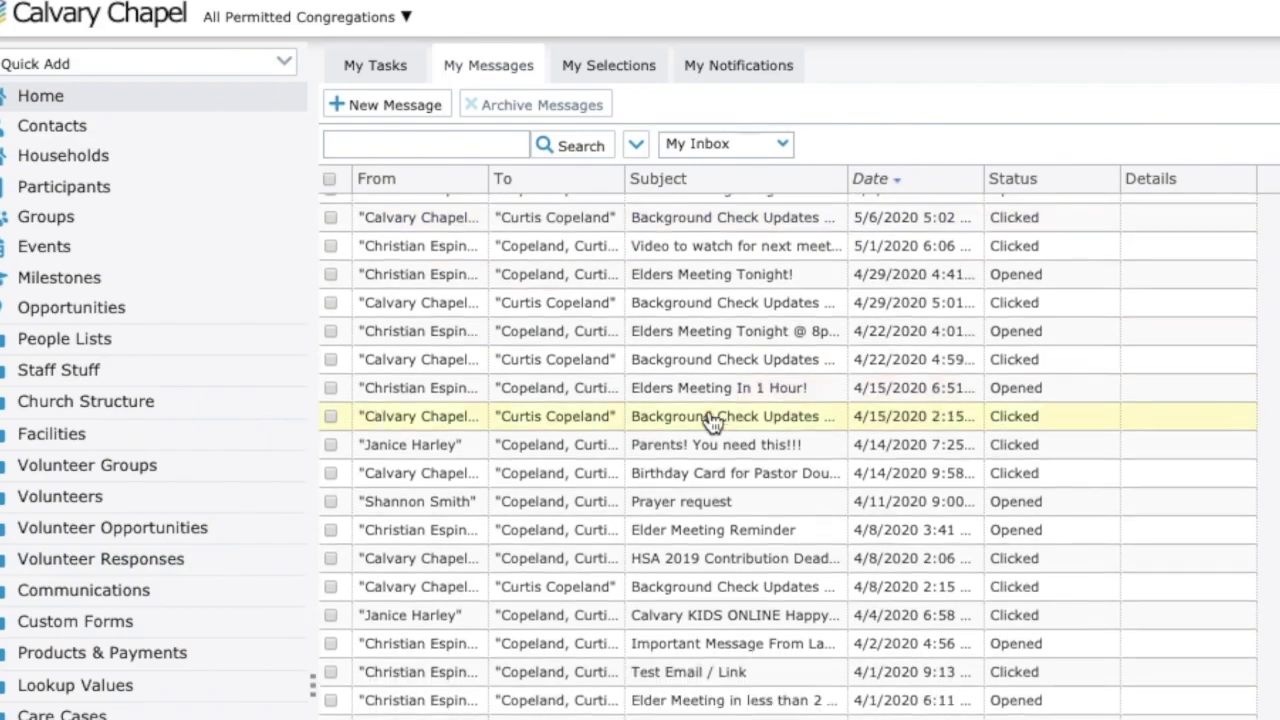
scroll(712, 420, "up", 12)
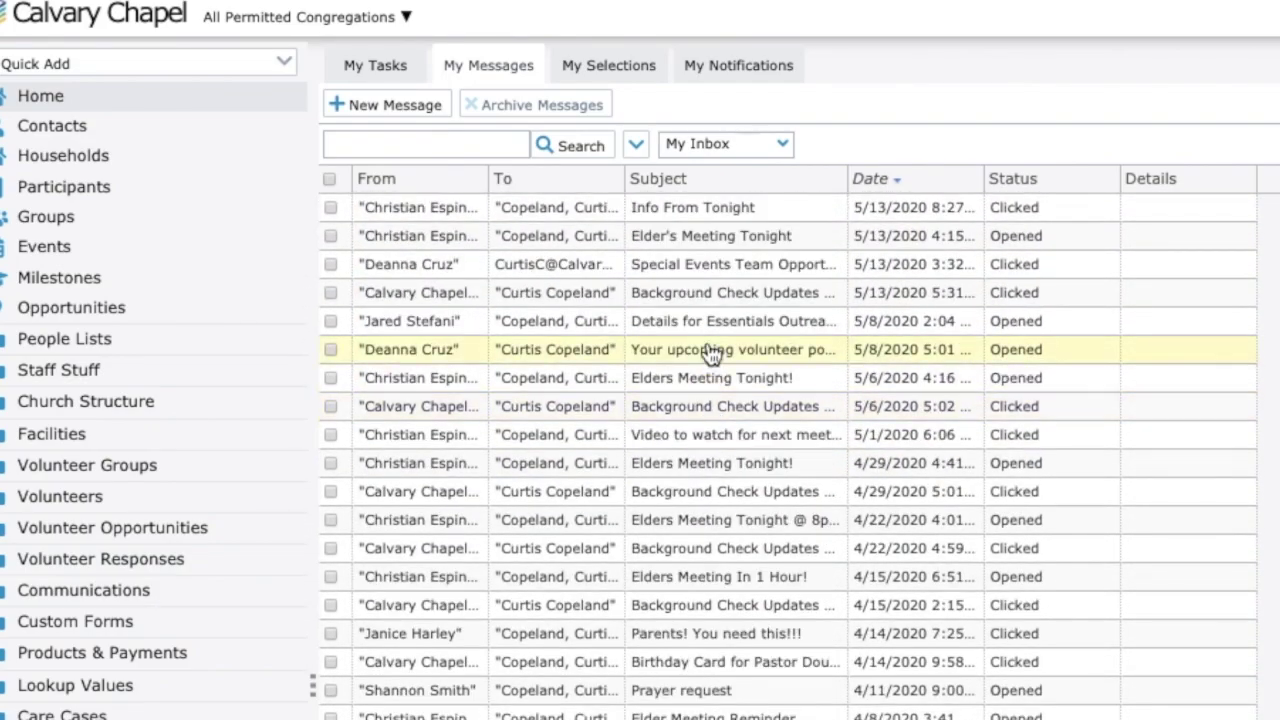
left_click(678, 208)
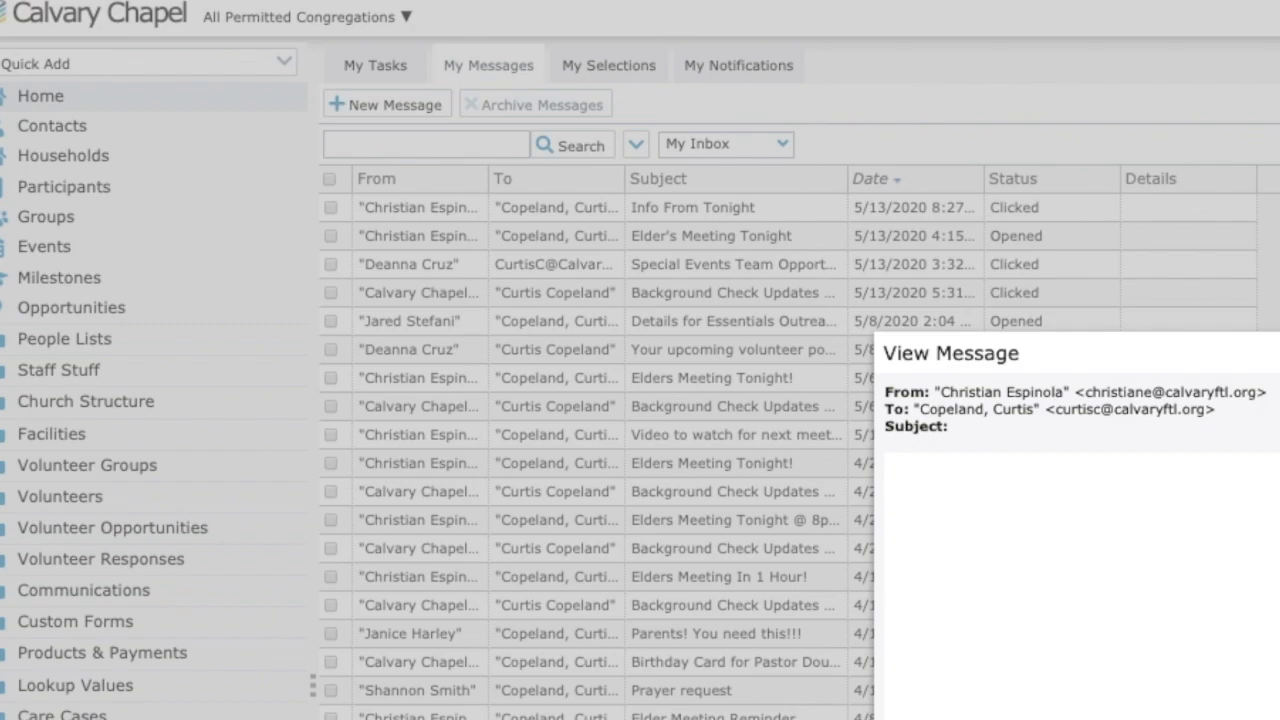
key("Escape")
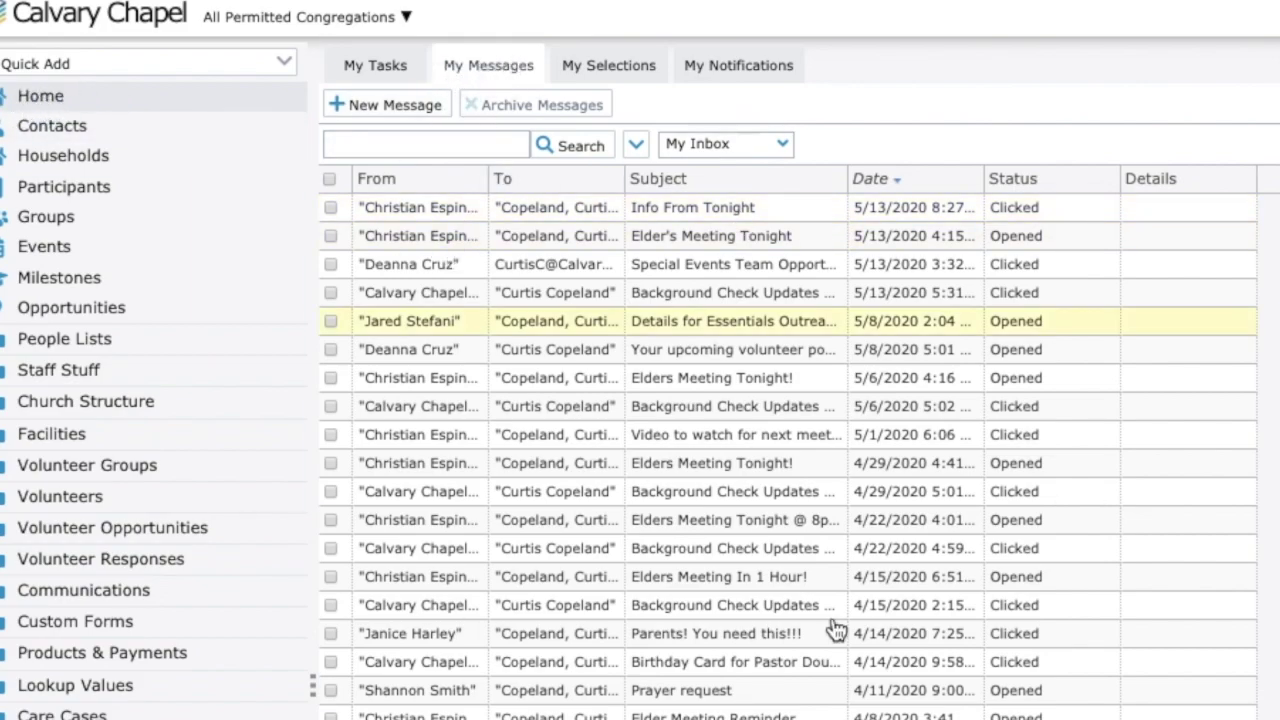
scroll(788, 458, "down", 6)
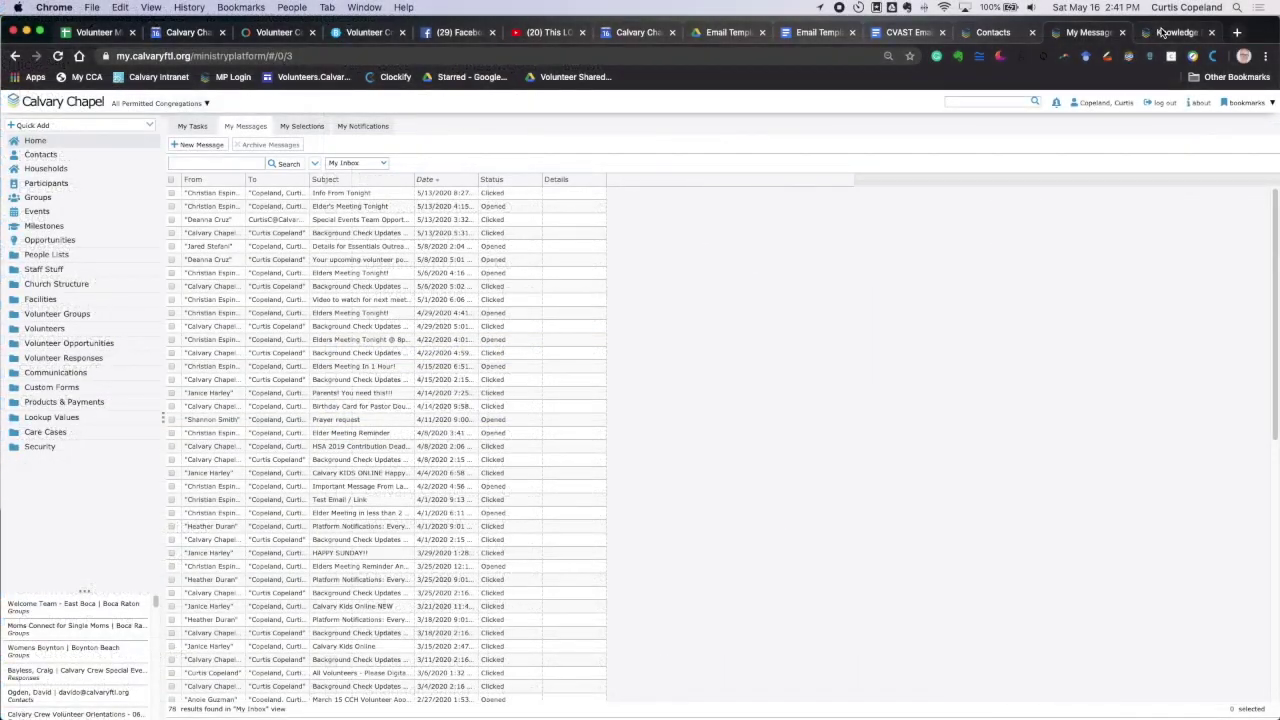
Switch to the MinistryPlatform Knowledge Base at thinkministry.com/kb and skim its welcome page.
left_click(1163, 30)
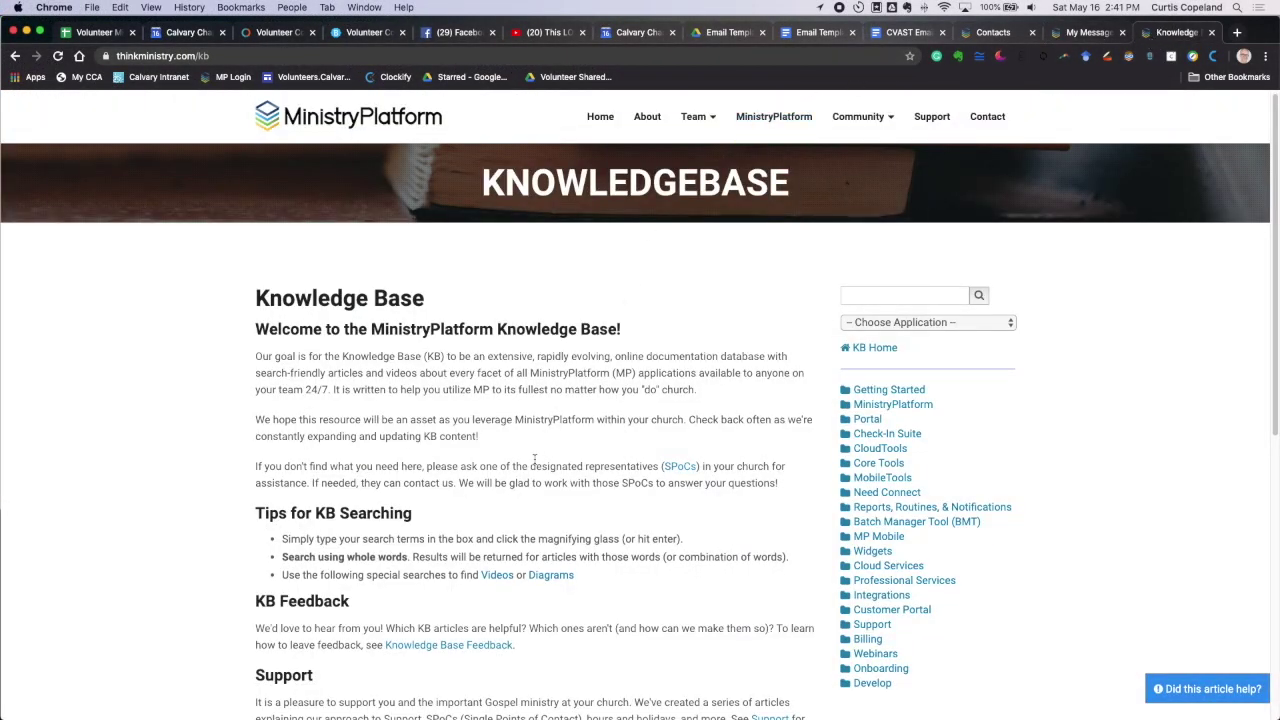
scroll(534, 458, "down", 5)
scroll(535, 463, "up", 5)
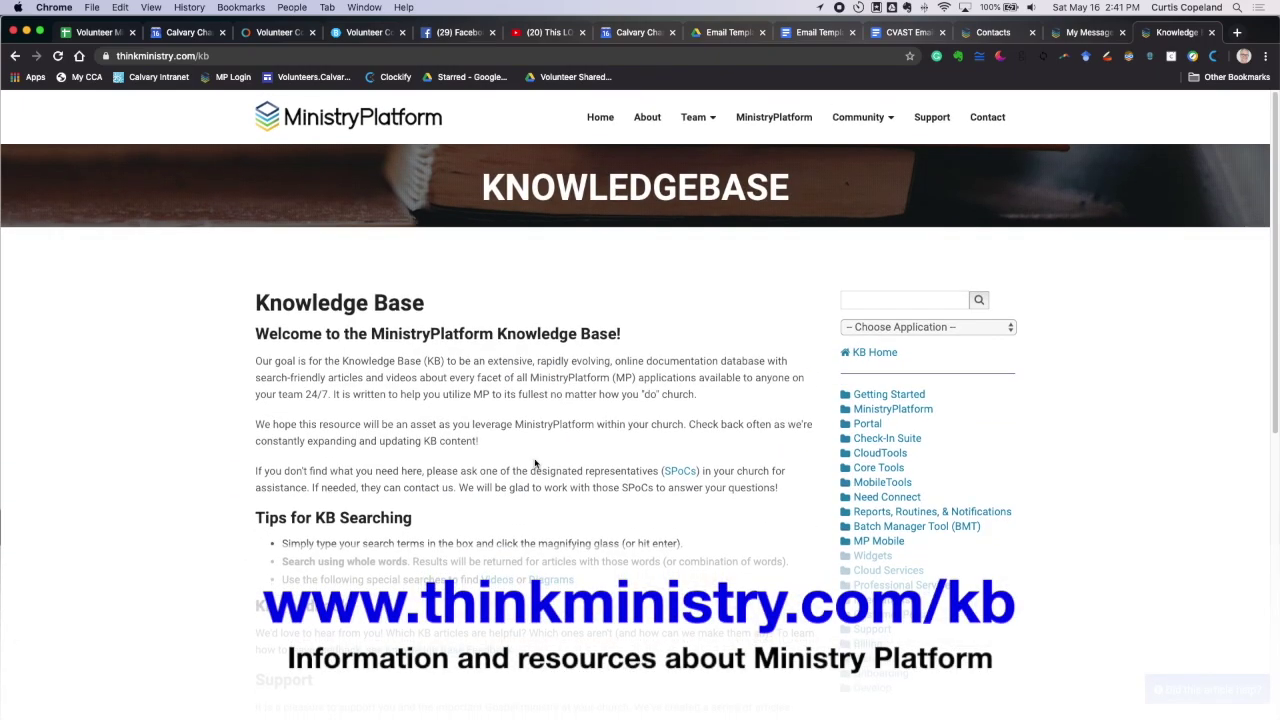
scroll(534, 462, "down", 3)
scroll(534, 462, "up", 3)
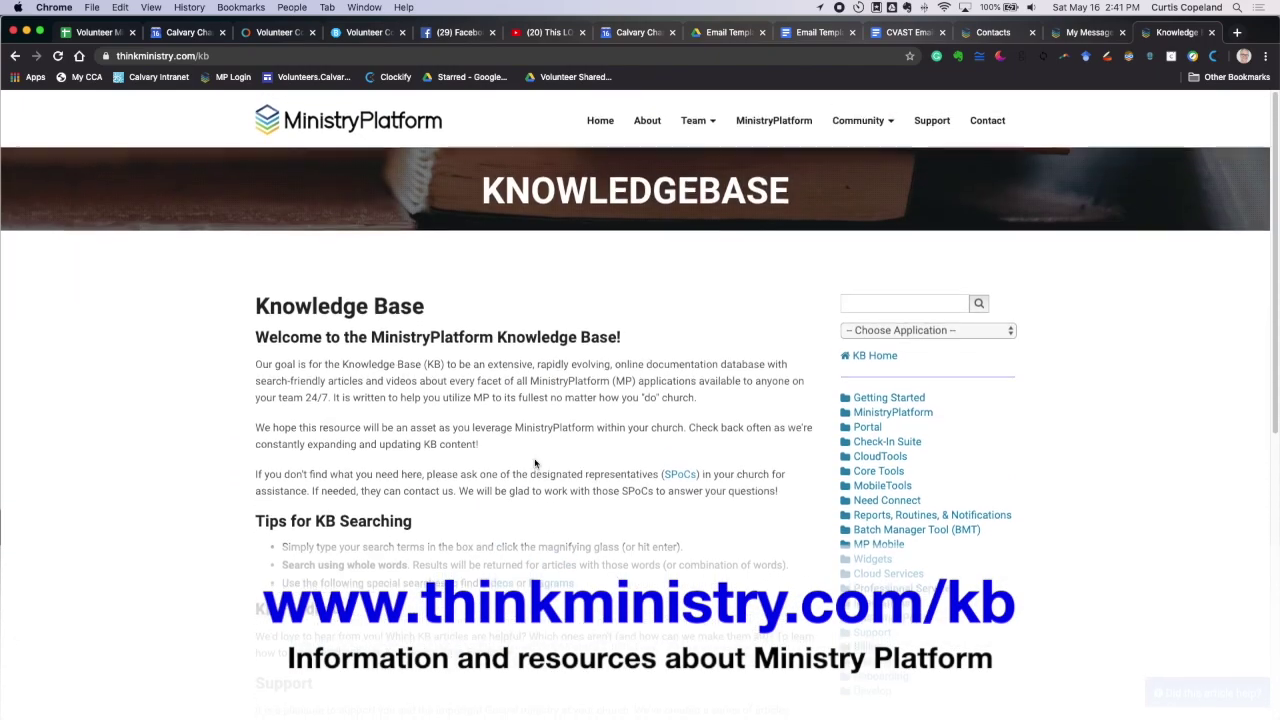
scroll(534, 462, "down", 1)
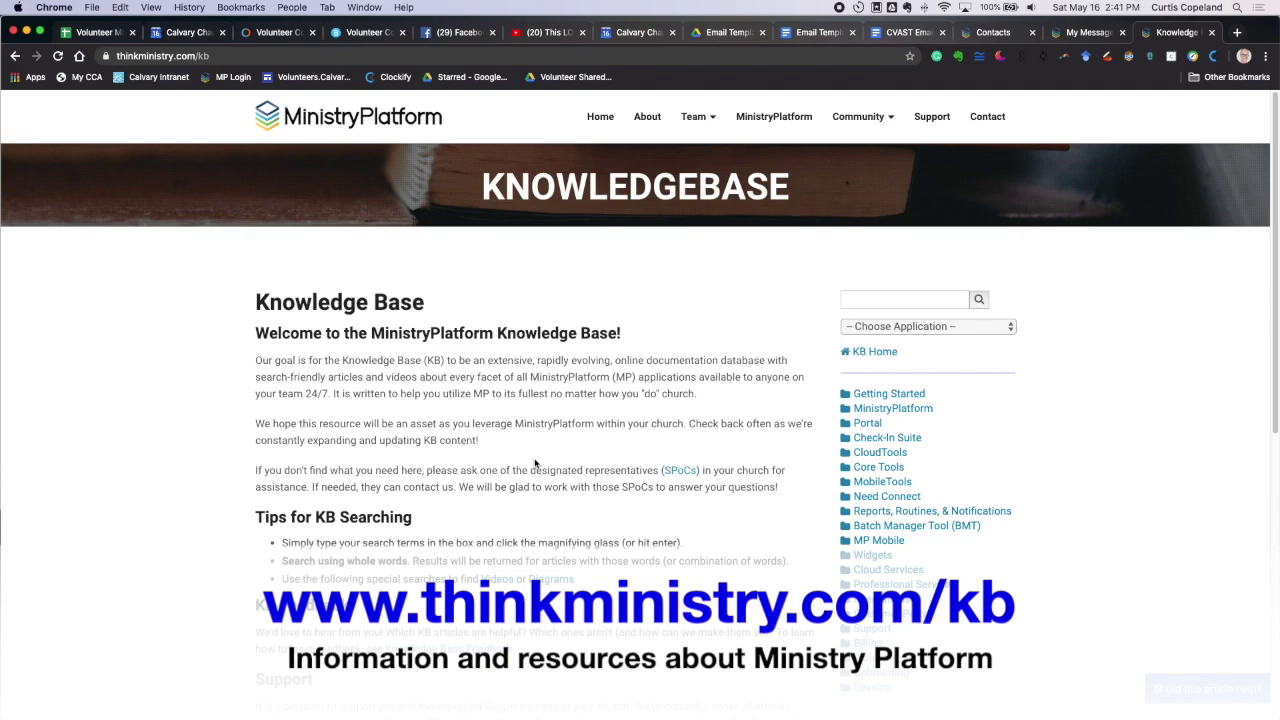